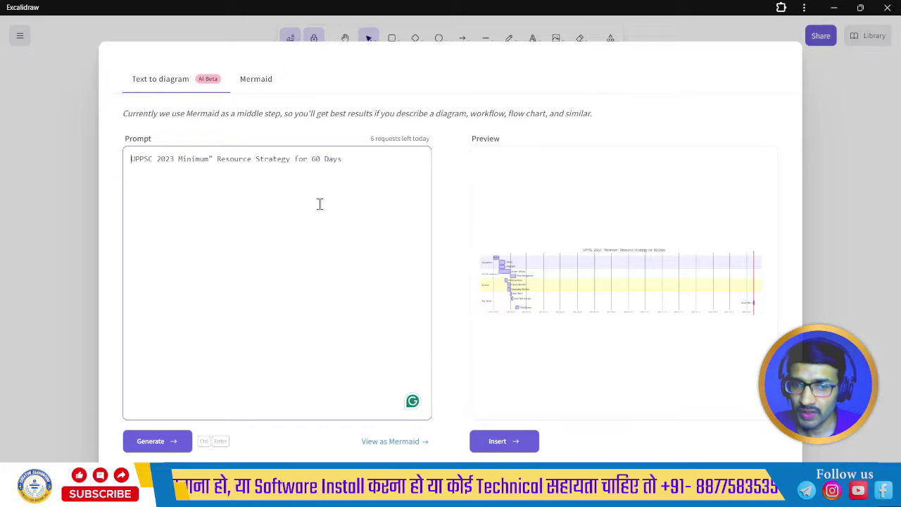
# Step: Remove the stray quotation mark so the prompt reads "UPPSC 2023 Minimum Resource Strategy for 60 Days", and regenerate the diagram
pyautogui.click(151, 441)
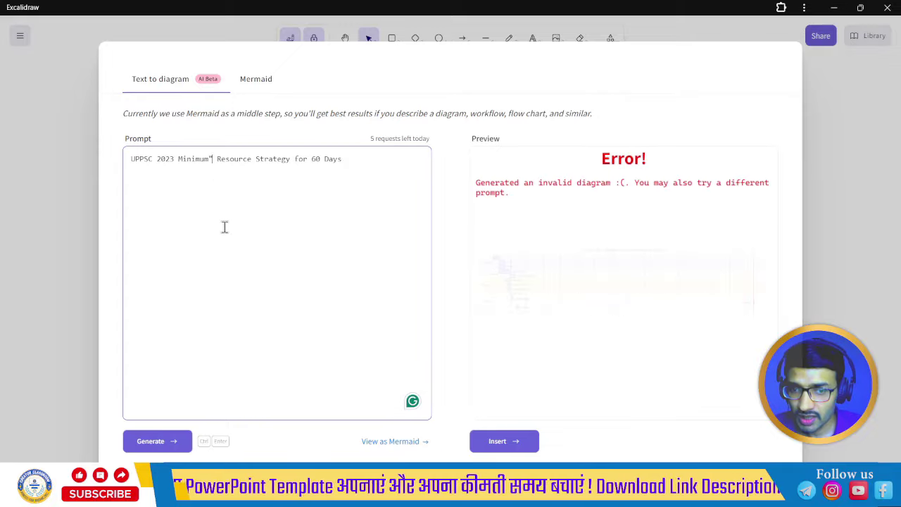
pyautogui.press('BackSpace')
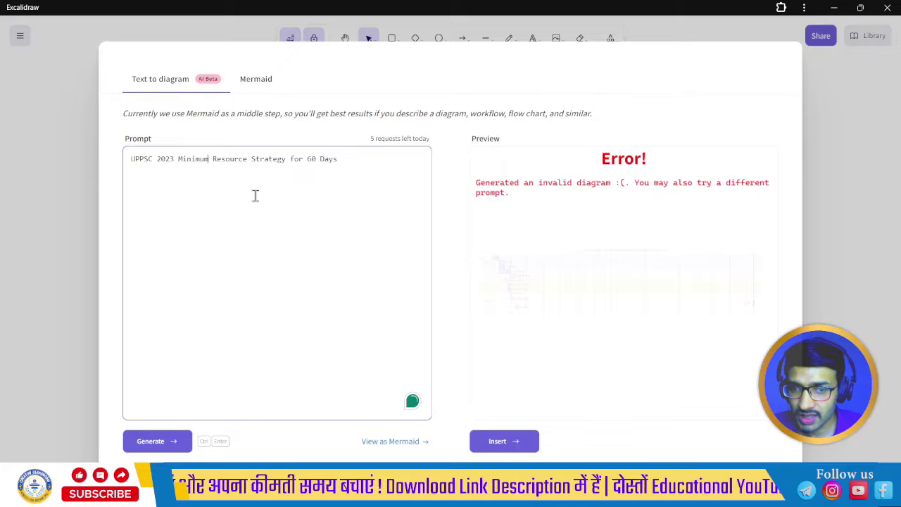
pyautogui.moveTo(348, 161); pyautogui.dragTo(86, 154)
pyautogui.hotkey('ctrl', 'c')
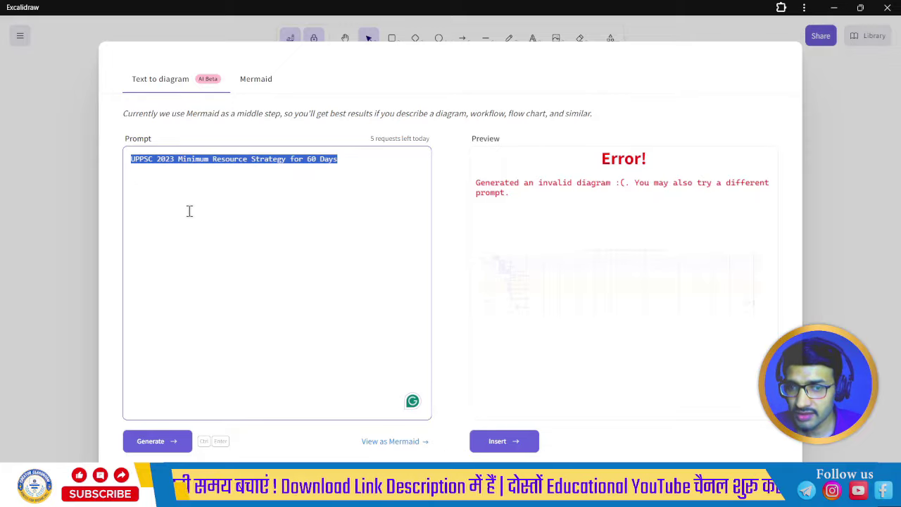
pyautogui.press('BackSpace')
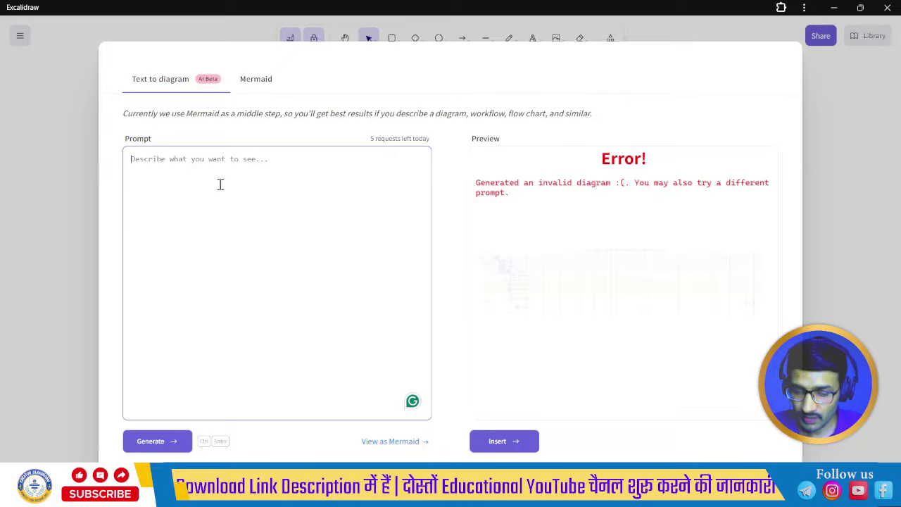
pyautogui.hotkey('ctrl', 'v')
pyautogui.click(156, 438)
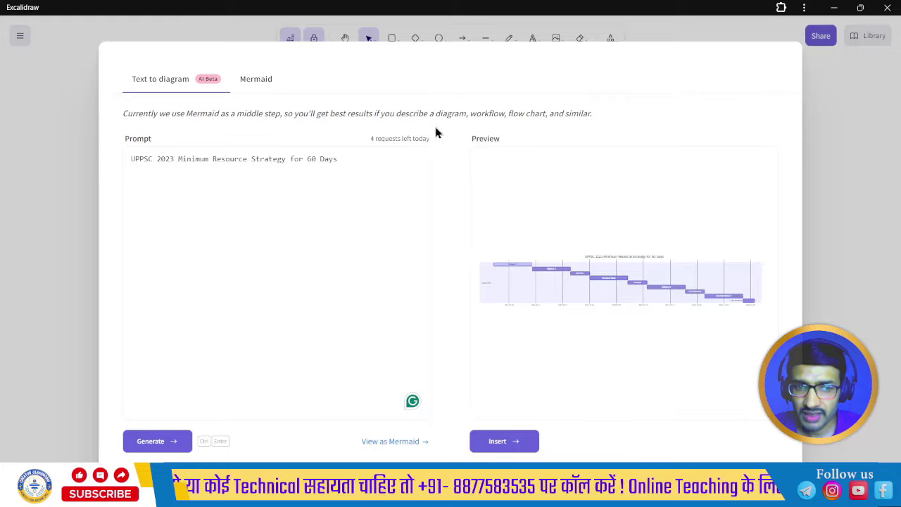
# Step: Prefix the prompt with "Create a workflow, flow chart, topic on" and generate the diagram
pyautogui.moveTo(471, 113); pyautogui.dragTo(548, 115)
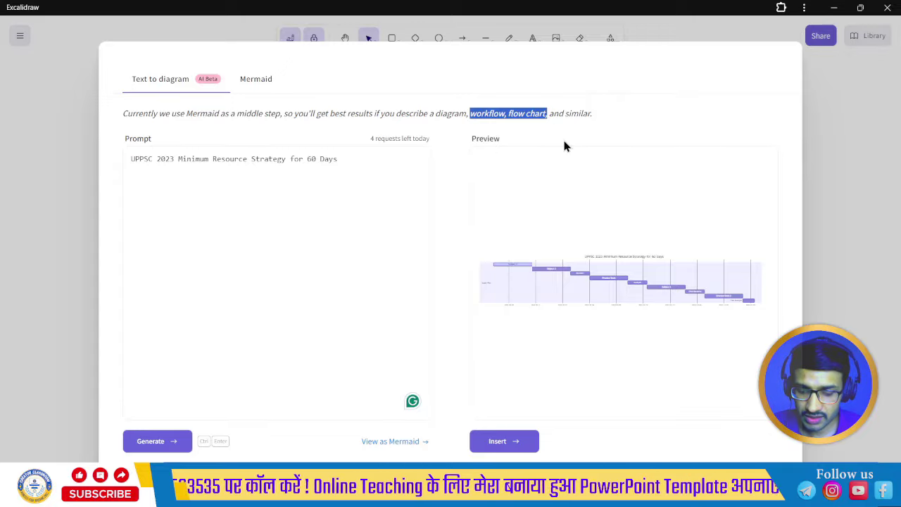
pyautogui.click(127, 164)
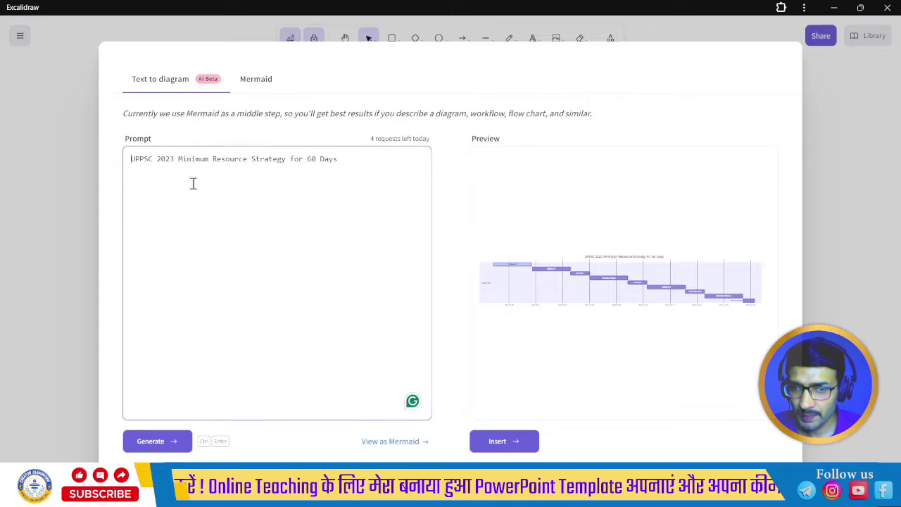
pyautogui.write('Create a workflow, flow chart, topic on')
pyautogui.click(184, 445)
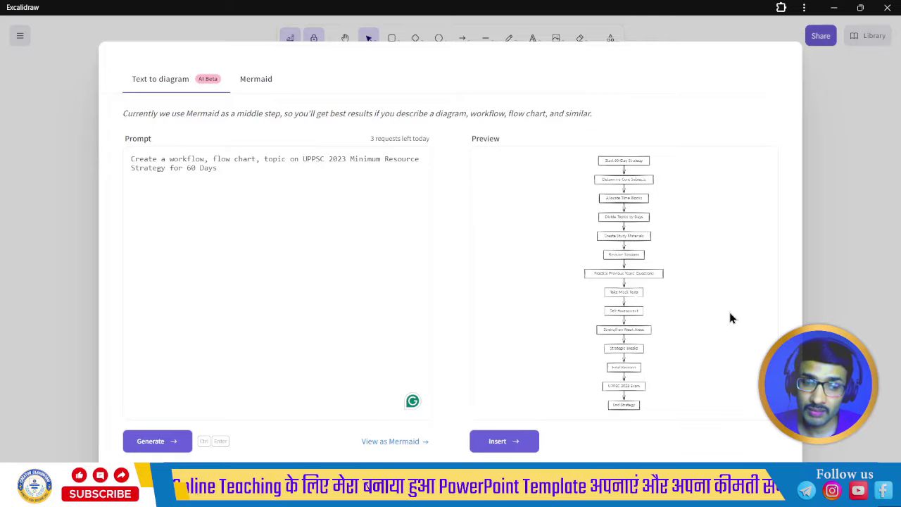
# Step: Insert the generated flowchart into the canvas, move it to the left and deselect it
pyautogui.click(488, 442)
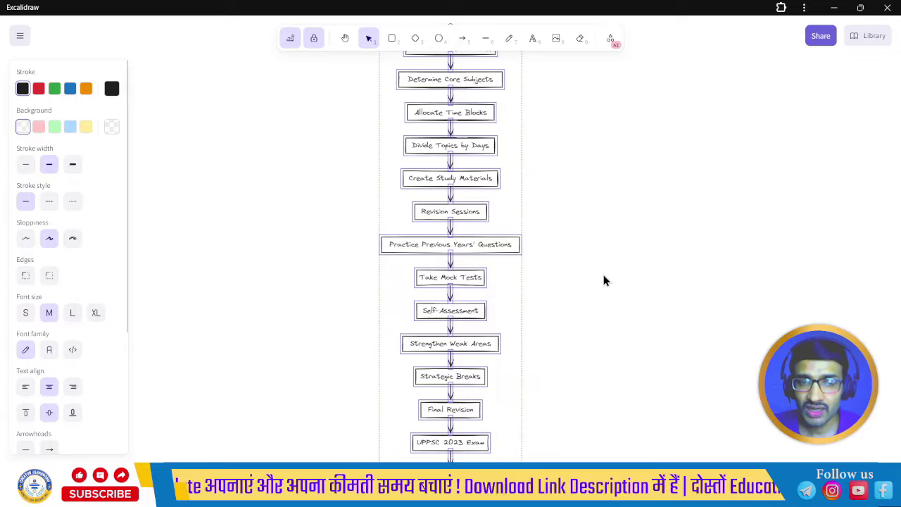
pyautogui.scroll(3, 604, 276)
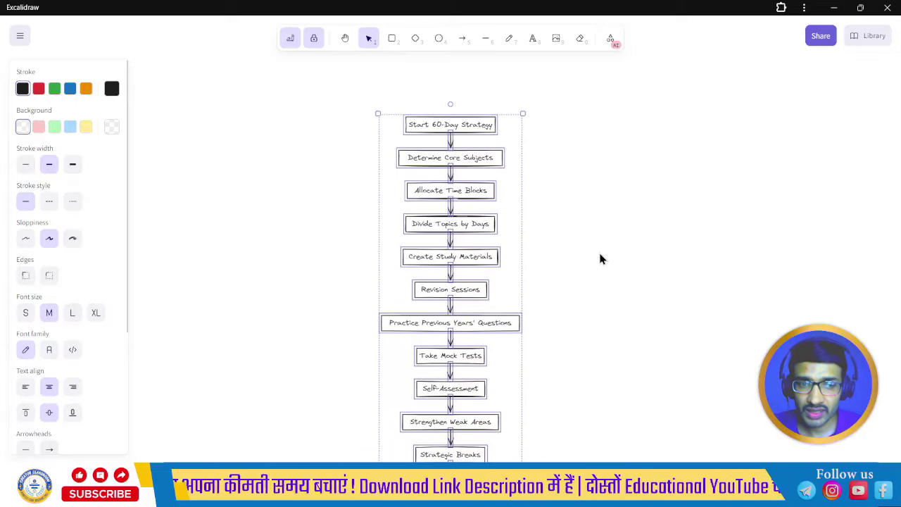
pyautogui.scroll(1, 601, 259)
pyautogui.scroll(-2, 600, 259)
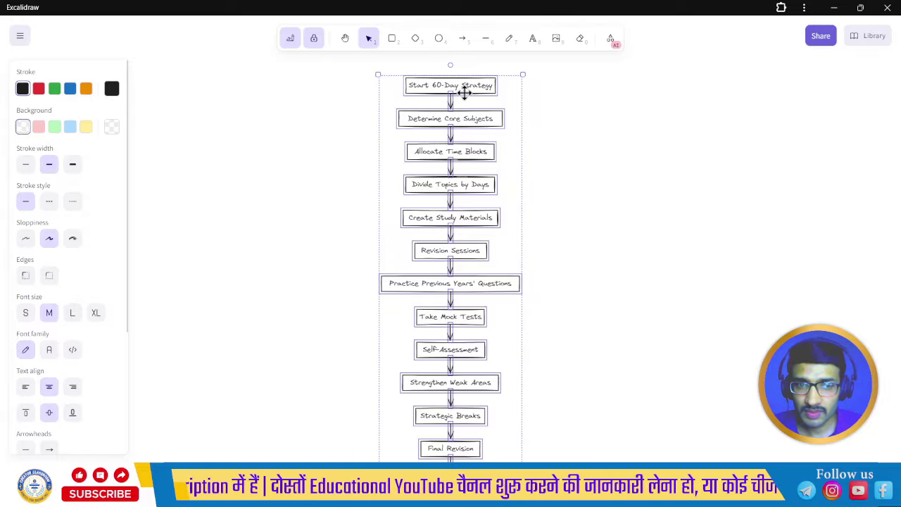
pyautogui.moveTo(463, 92); pyautogui.dragTo(242, 87)
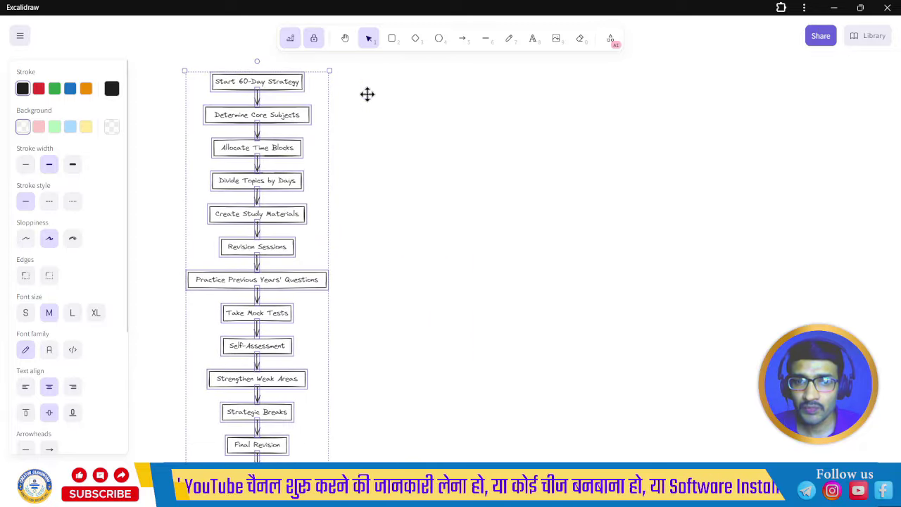
pyautogui.click(315, 41)
pyautogui.click(315, 40)
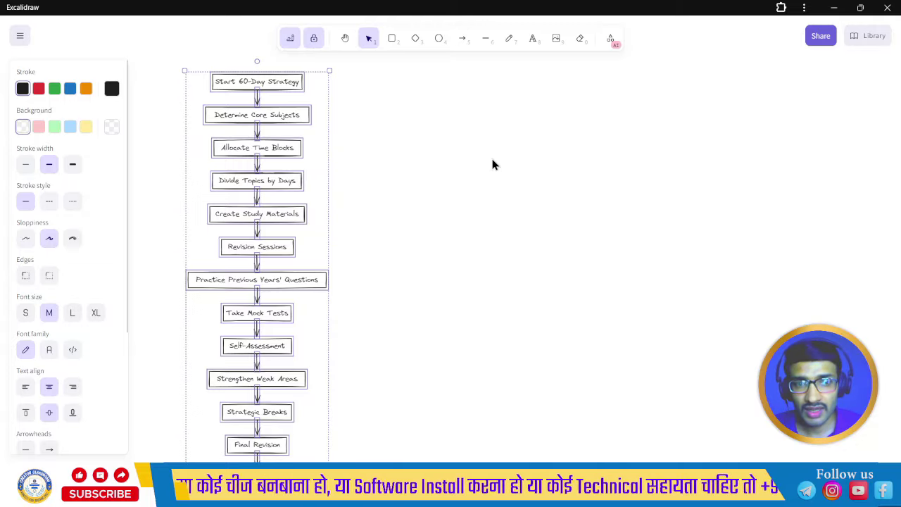
pyautogui.click(462, 123)
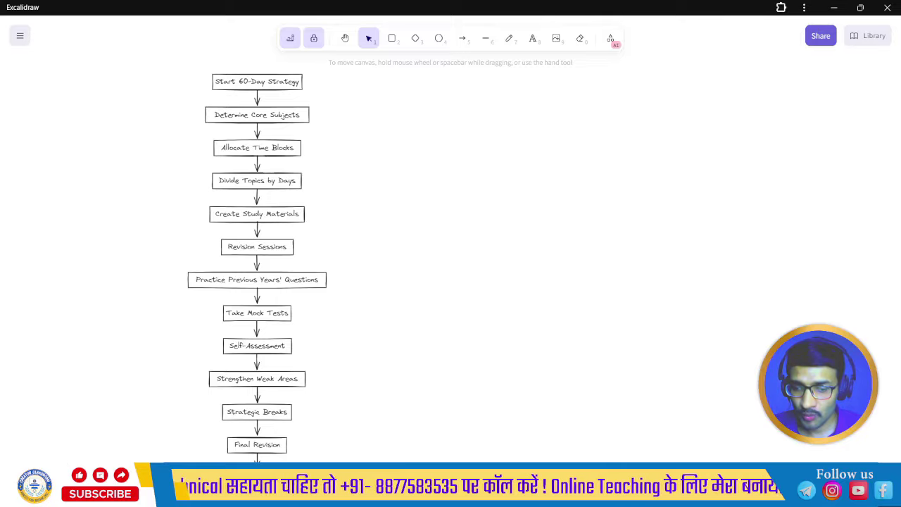
# Step: Examine the boxes of the inserted flowchart up close, up to its "Start 60-Day Strategy" box
pyautogui.hotkey('ctrl', '=')
pyautogui.hotkey('ctrl', '=')
pyautogui.hotkey('ctrl', '=')
pyautogui.hotkey('ctrl', '=')
pyautogui.hotkey('ctrl', '=')
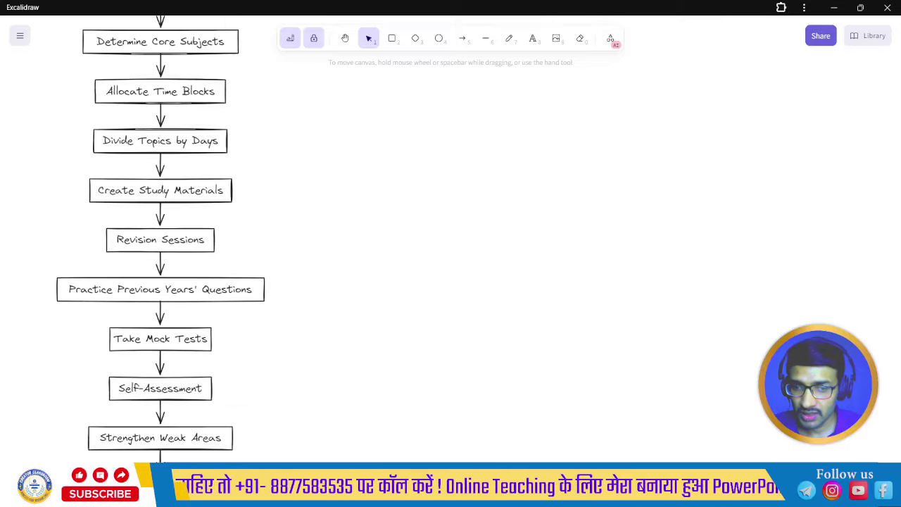
pyautogui.hotkey('ctrl', '=')
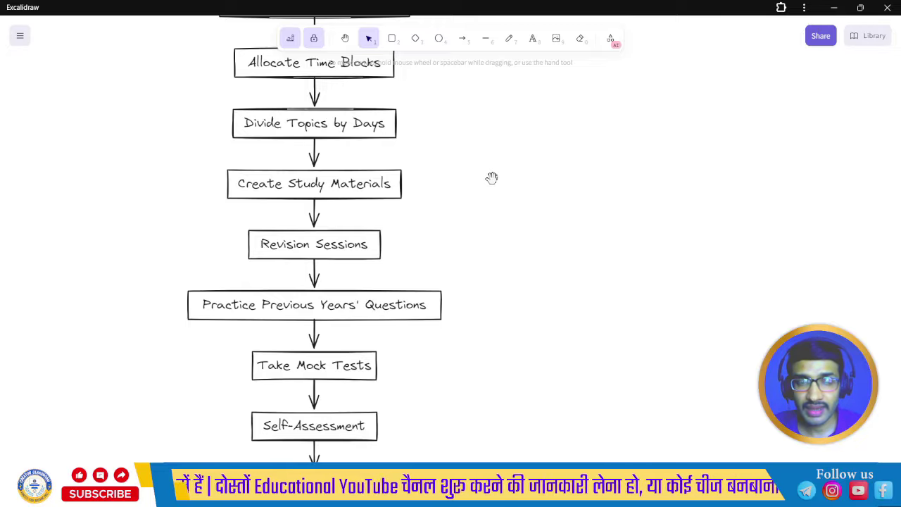
pyautogui.moveTo(487, 117); pyautogui.dragTo(497, 287)
pyautogui.moveTo(499, 125); pyautogui.dragTo(558, 209)
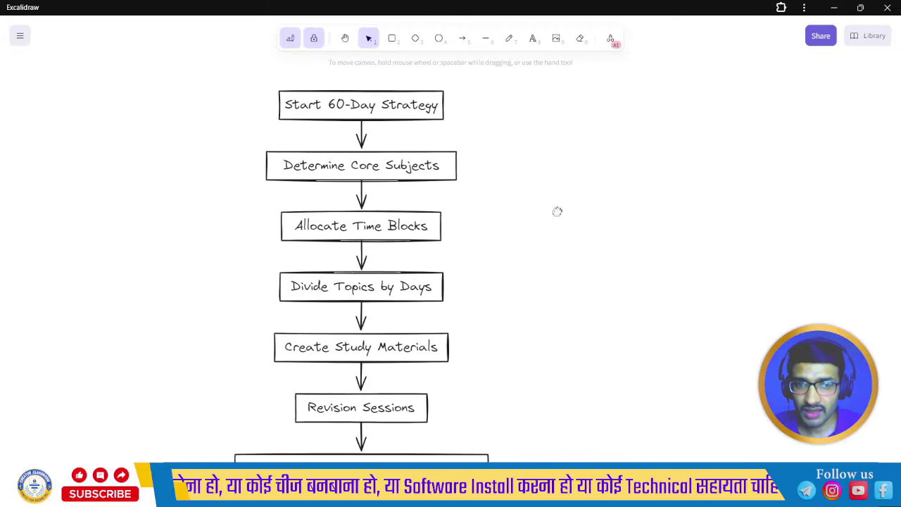
pyautogui.hotkey('ctrl', '=')
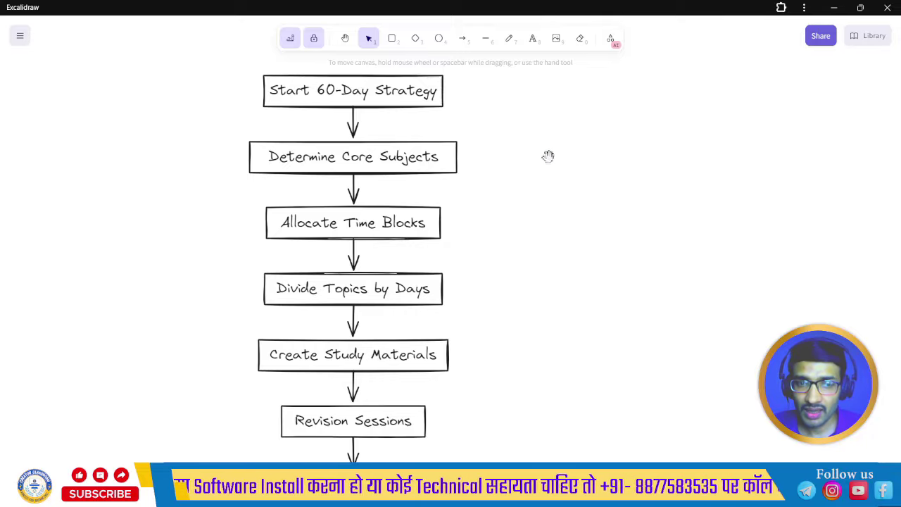
pyautogui.moveTo(549, 156); pyautogui.dragTo(549, 222)
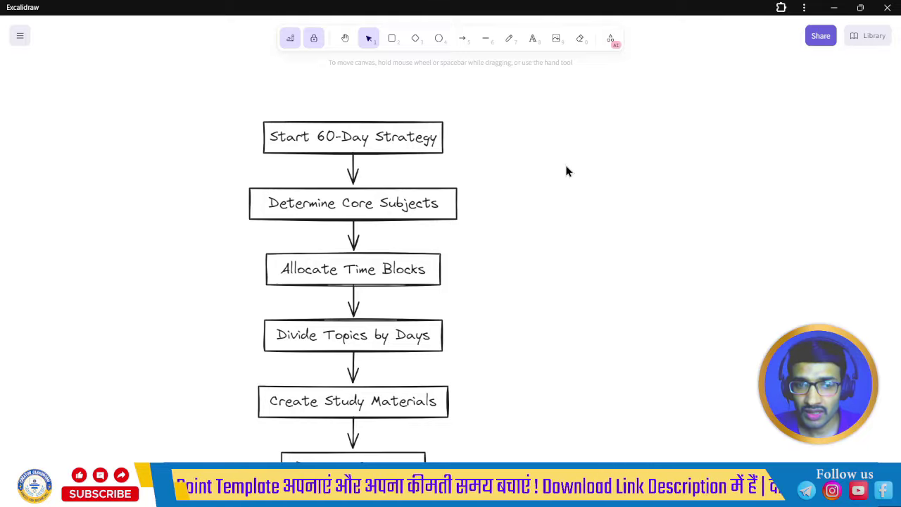
# Step: Draw three red arrows fanning out from each side of the "Start 60-Day Strategy" box
pyautogui.click(464, 41)
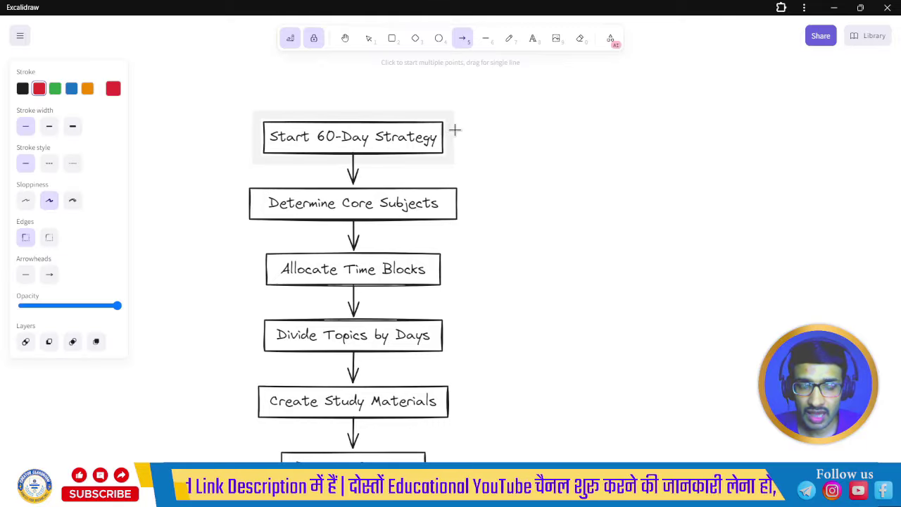
pyautogui.moveTo(448, 130)
pyautogui.mouseDown()
pyautogui.moveTo(535, 105)
pyautogui.moveTo(526, 106)
pyautogui.mouseUp()
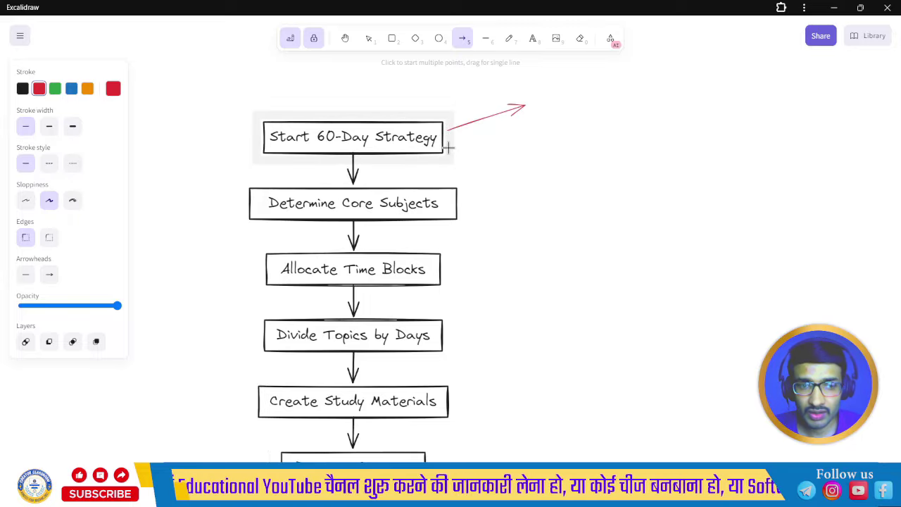
pyautogui.moveTo(449, 148)
pyautogui.mouseDown()
pyautogui.moveTo(564, 187)
pyautogui.moveTo(537, 182)
pyautogui.mouseUp()
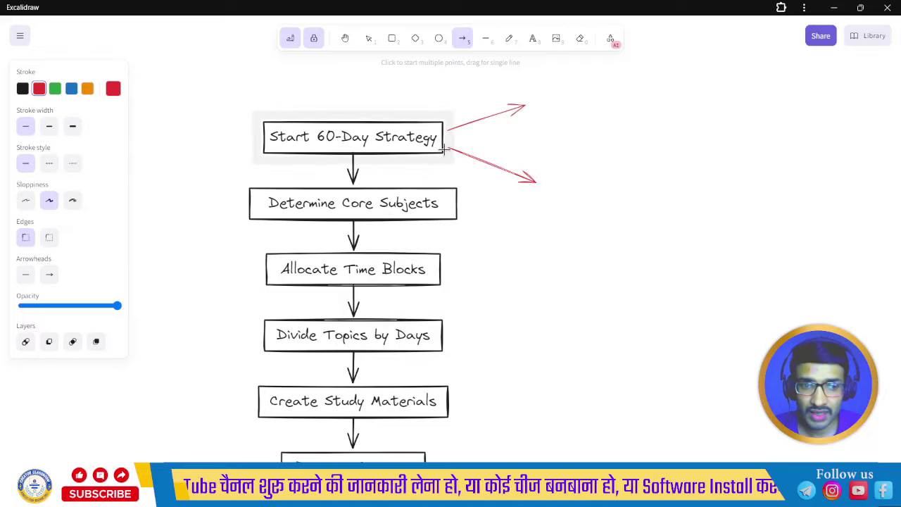
pyautogui.moveTo(449, 141); pyautogui.dragTo(539, 133)
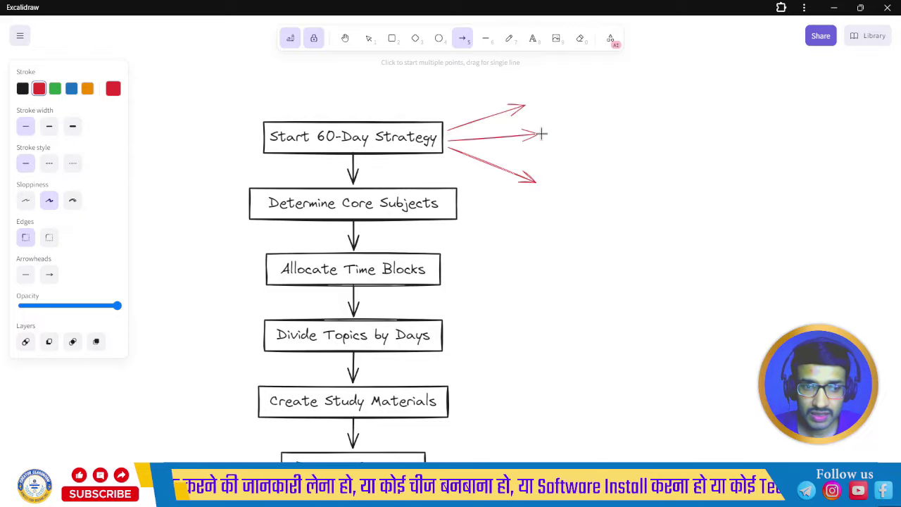
pyautogui.moveTo(256, 125); pyautogui.dragTo(183, 100)
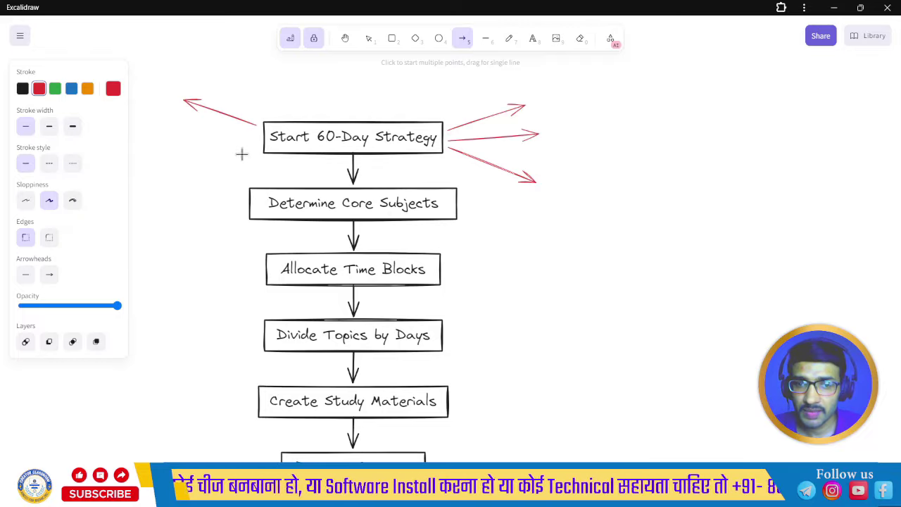
pyautogui.moveTo(261, 149); pyautogui.dragTo(176, 168)
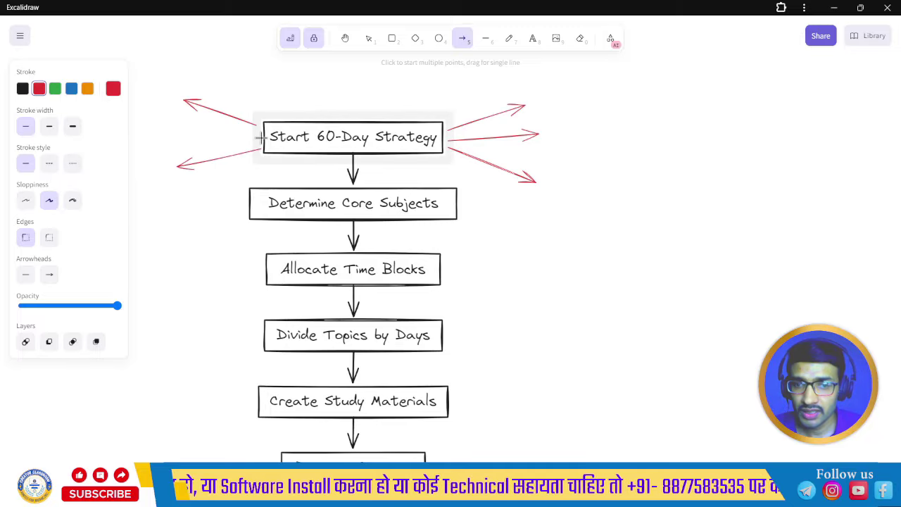
pyautogui.moveTo(262, 136); pyautogui.dragTo(176, 131)
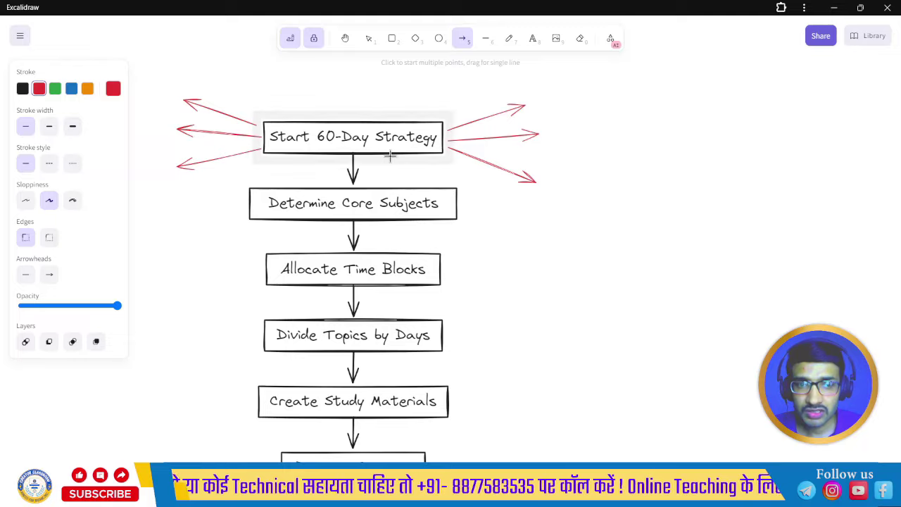
# Step: Draw a red rectangle at the tip of each of the six red arrows, three on each side
pyautogui.click(393, 39)
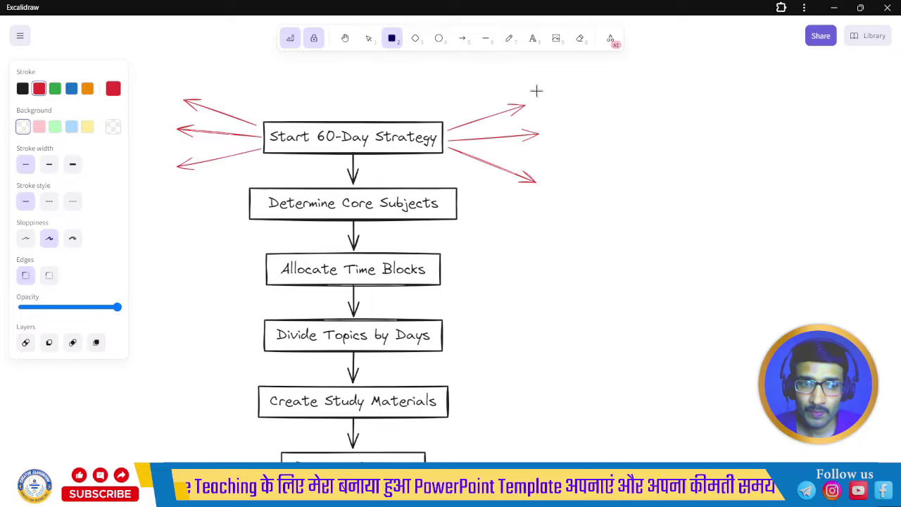
pyautogui.moveTo(536, 90); pyautogui.dragTo(695, 115)
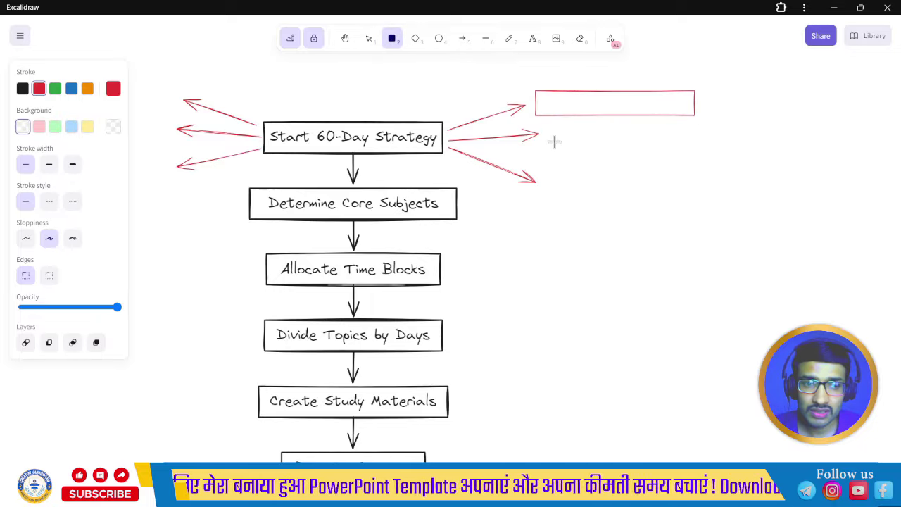
pyautogui.moveTo(660, 148); pyautogui.dragTo(696, 145)
pyautogui.moveTo(547, 170); pyautogui.dragTo(719, 191)
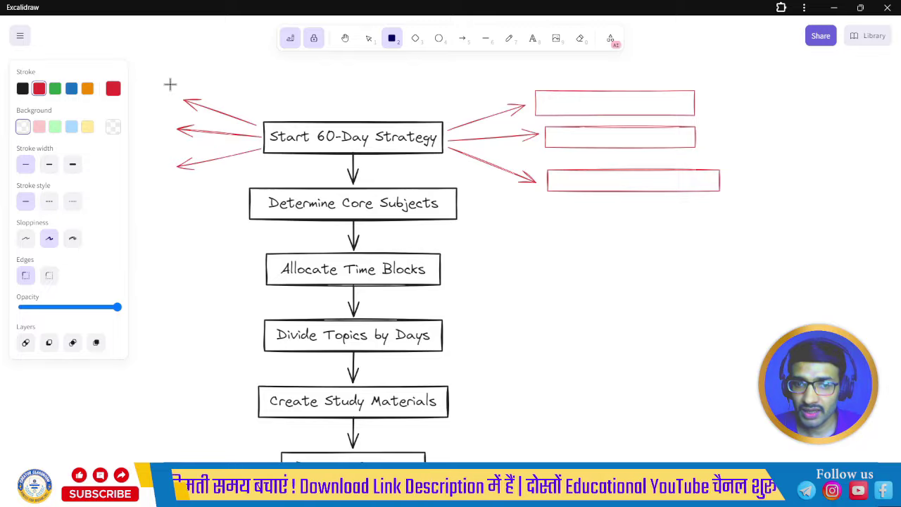
pyautogui.moveTo(207, 197); pyautogui.dragTo(342, 198)
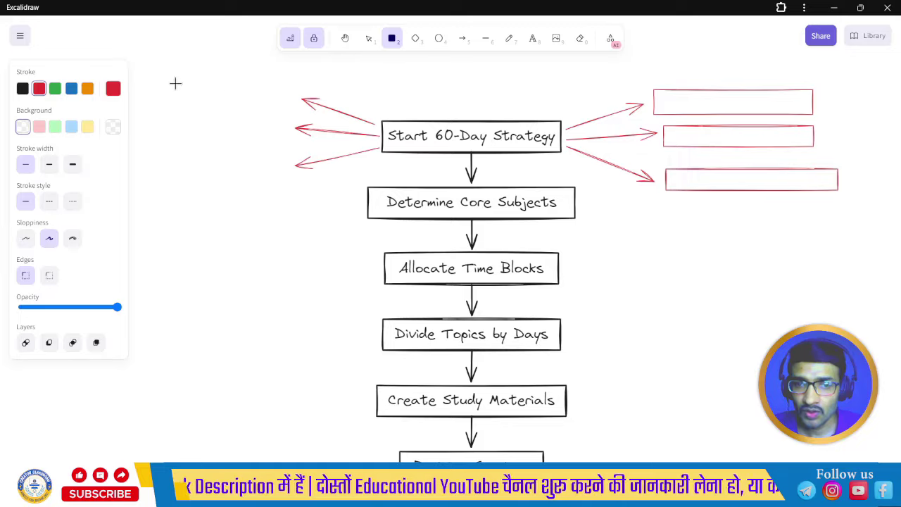
pyautogui.moveTo(172, 83); pyautogui.dragTo(300, 105)
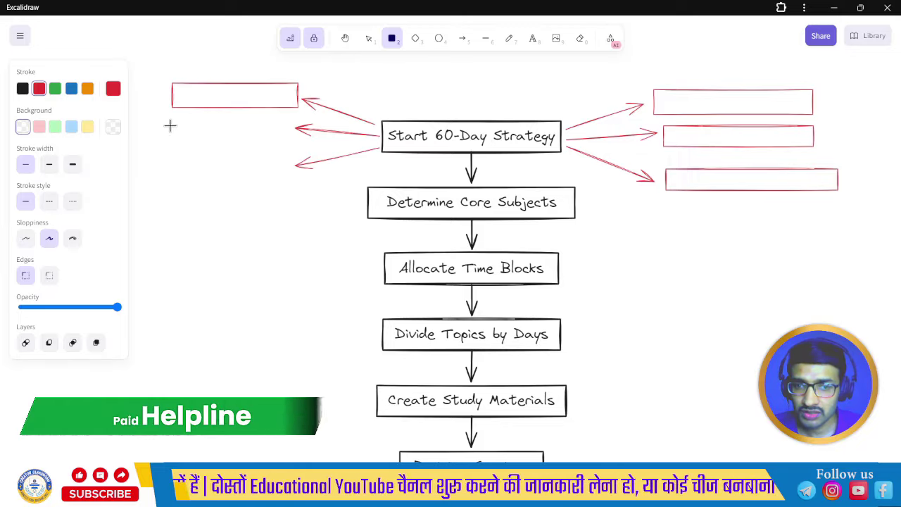
pyautogui.moveTo(172, 124); pyautogui.dragTo(288, 145)
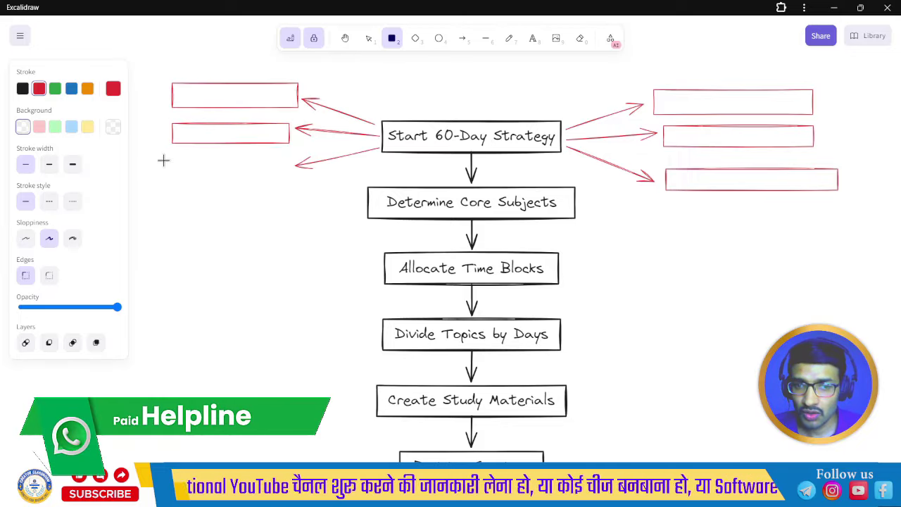
pyautogui.moveTo(167, 158); pyautogui.dragTo(288, 177)
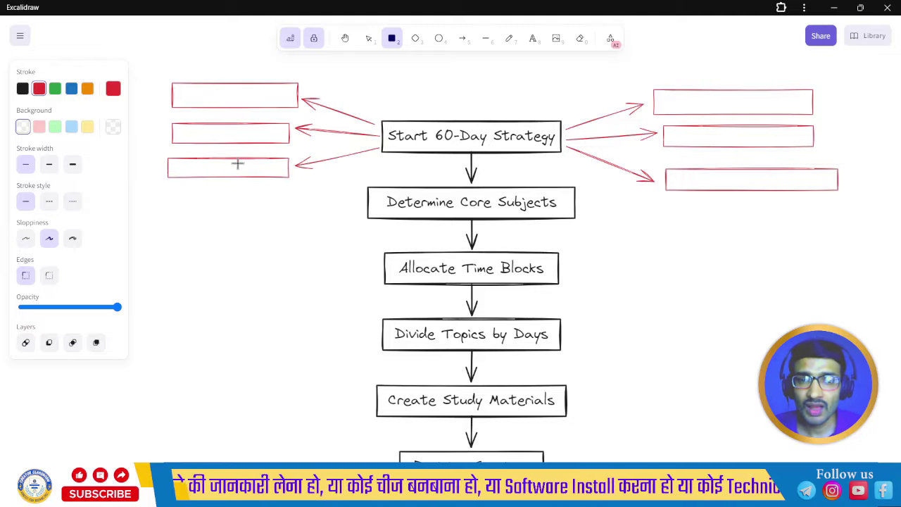
# Step: Label the upper two red rectangles on each side: "ghfghjf" and "dhhhh" on the right, "fdgd" and "dfh" on the left
pyautogui.click(534, 41)
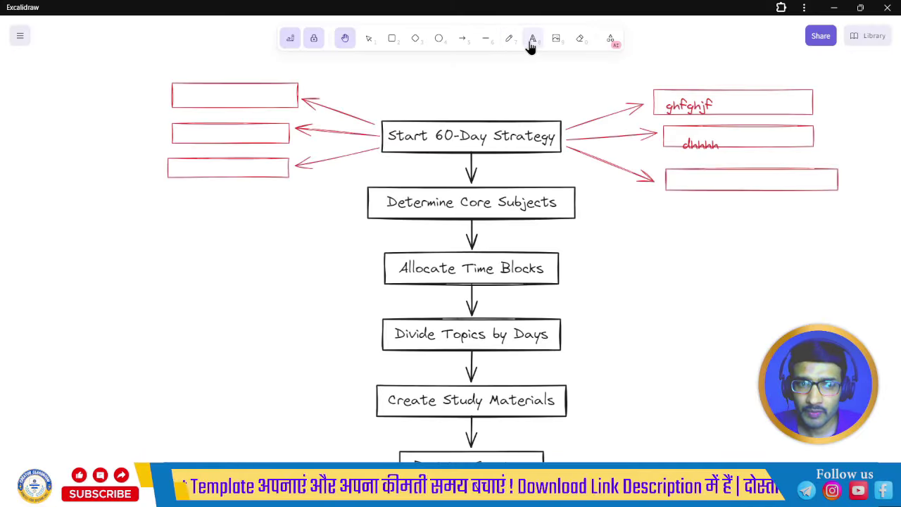
pyautogui.click(533, 39)
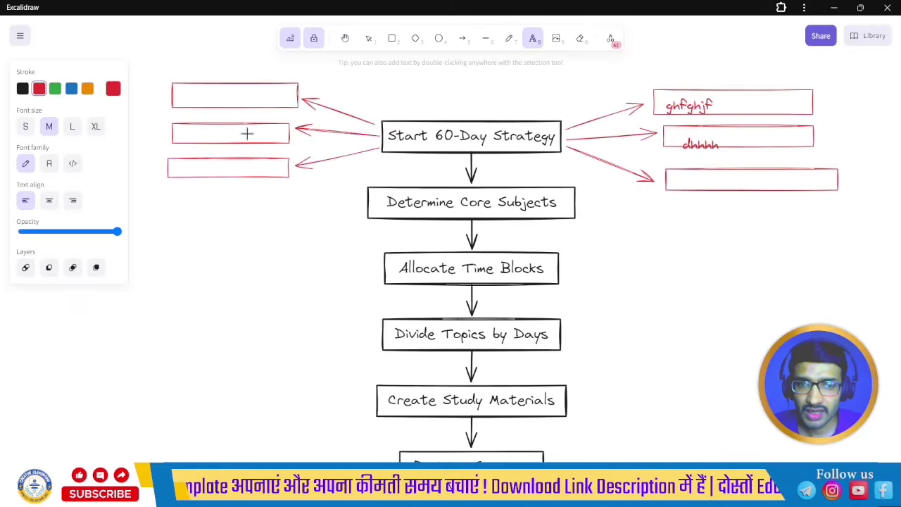
pyautogui.click(191, 92)
pyautogui.write('f')
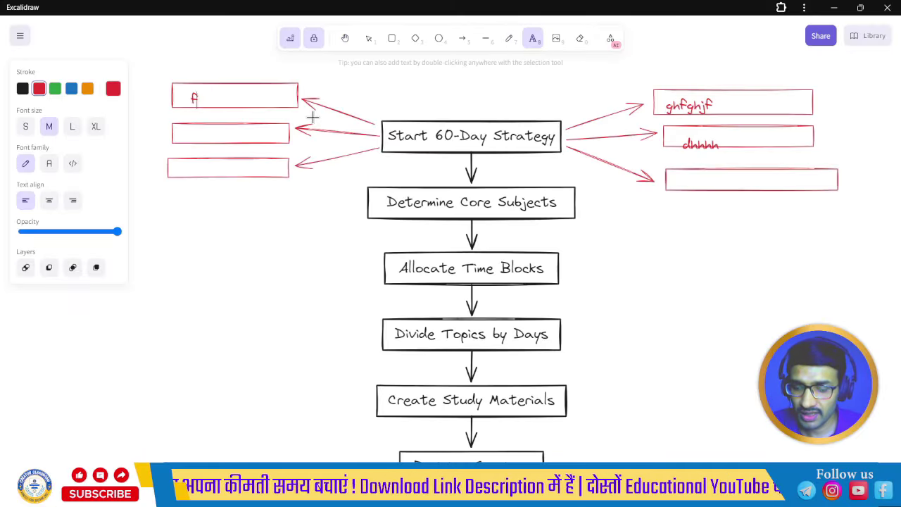
pyautogui.write('dgd')
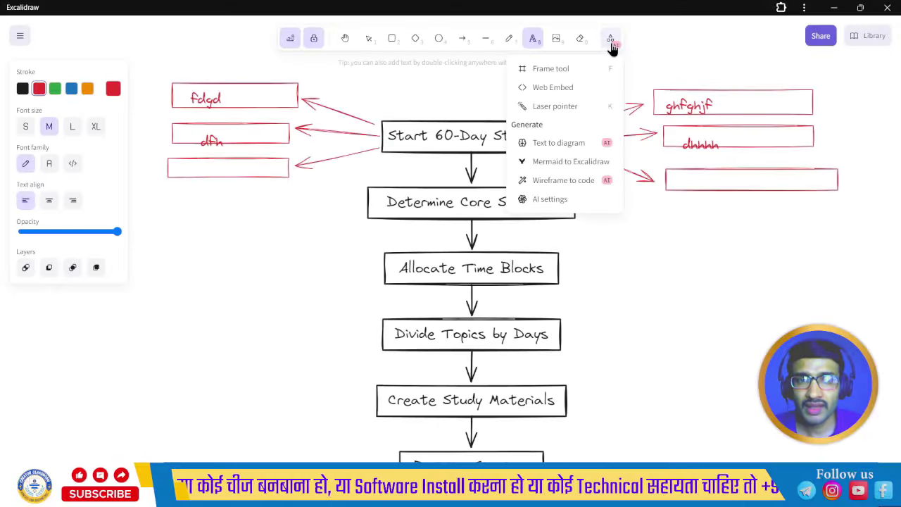
# Step: Point out the area beneath the "Start 60-Day Strategy" box with a laser pointer stroke
pyautogui.click(560, 112)
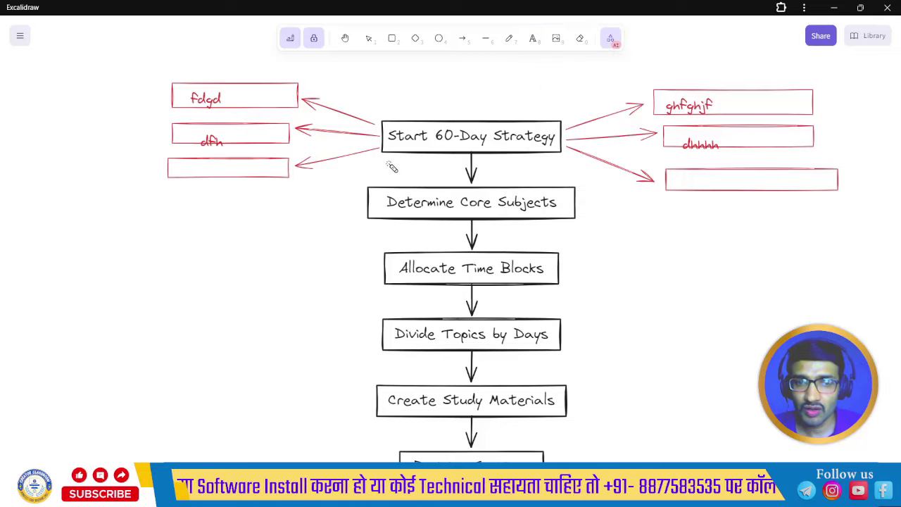
pyautogui.moveTo(392, 166)
pyautogui.mouseDown()
pyautogui.moveTo(462, 160)
pyautogui.moveTo(387, 226)
pyautogui.moveTo(355, 237)
pyautogui.moveTo(457, 212)
pyautogui.moveTo(571, 234)
pyautogui.moveTo(580, 207)
pyautogui.moveTo(493, 178)
pyautogui.moveTo(535, 183)
pyautogui.mouseUp()
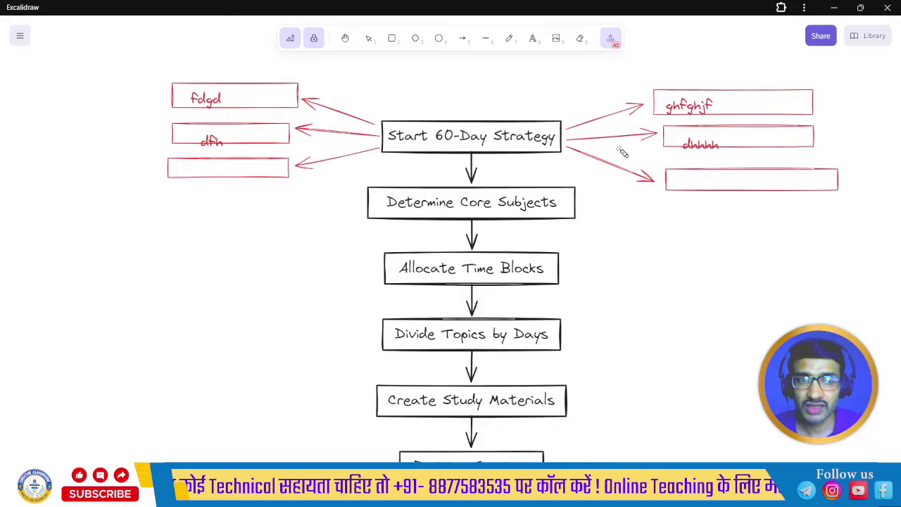
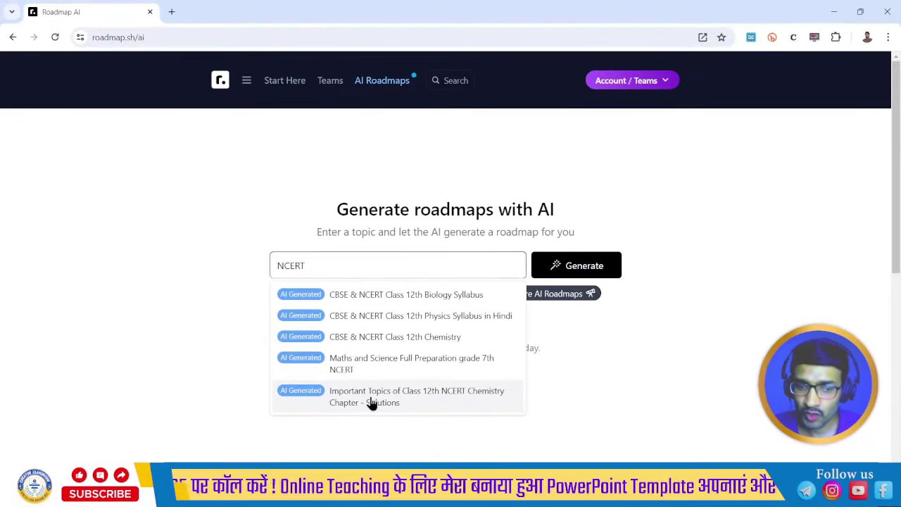
# Step: On roadmap.sh, generate the suggested AI roadmap "Important Topics of Class 12th NCERT Chemistry Chapter - Solutions" and look through its topics
pyautogui.click(322, 388)
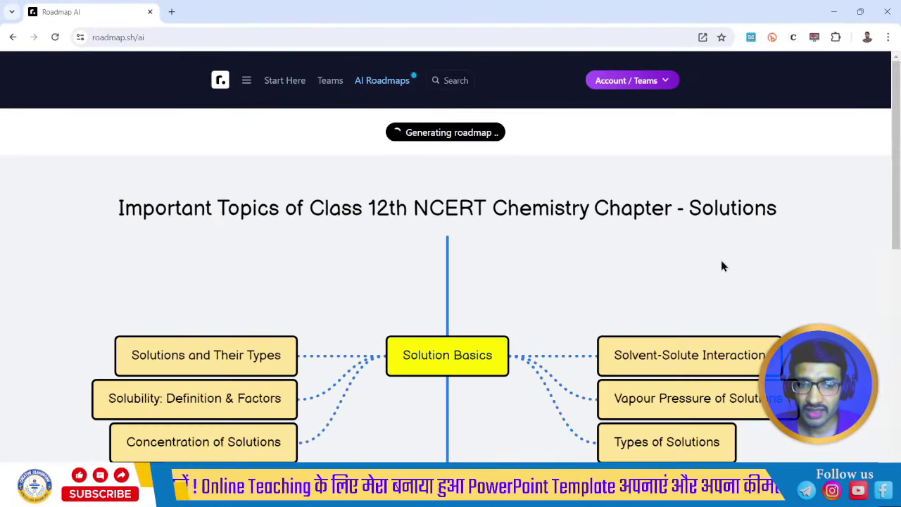
pyautogui.scroll(-3, 723, 266)
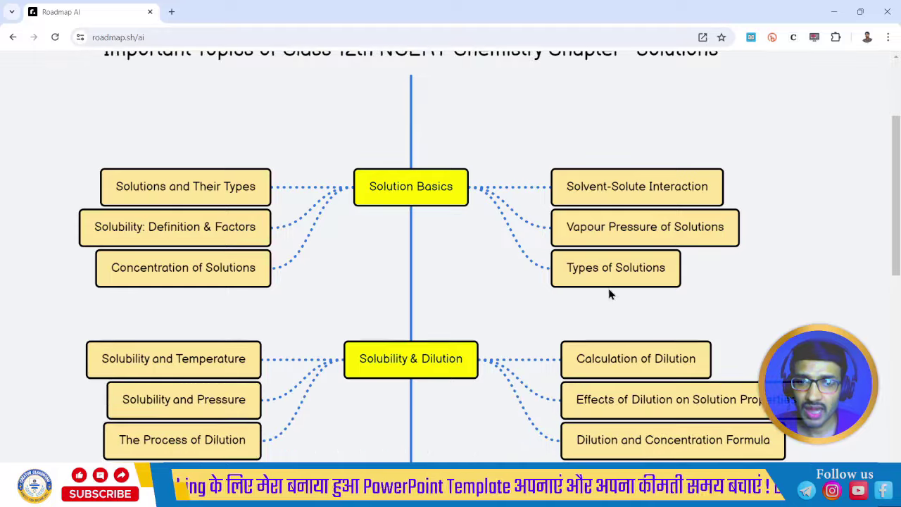
pyautogui.scroll(3, 602, 300)
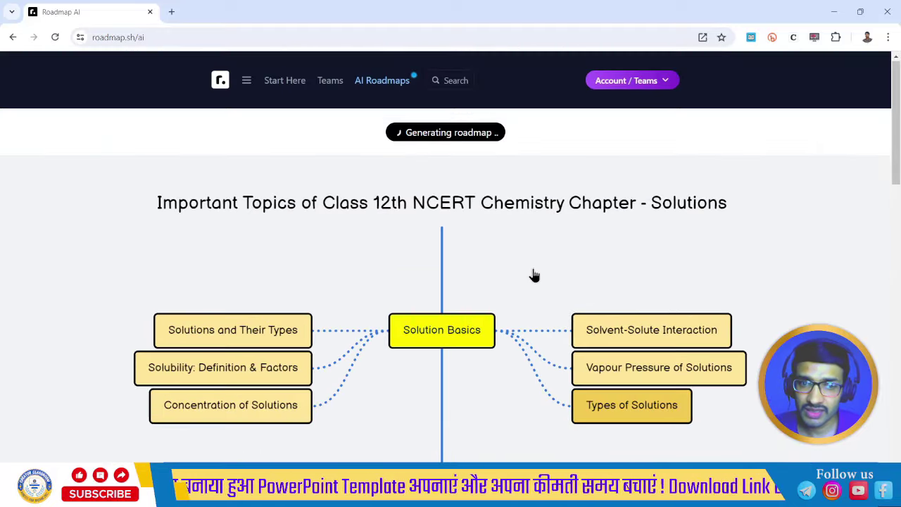
pyautogui.scroll(-1, 550, 272)
pyautogui.scroll(-1, 551, 271)
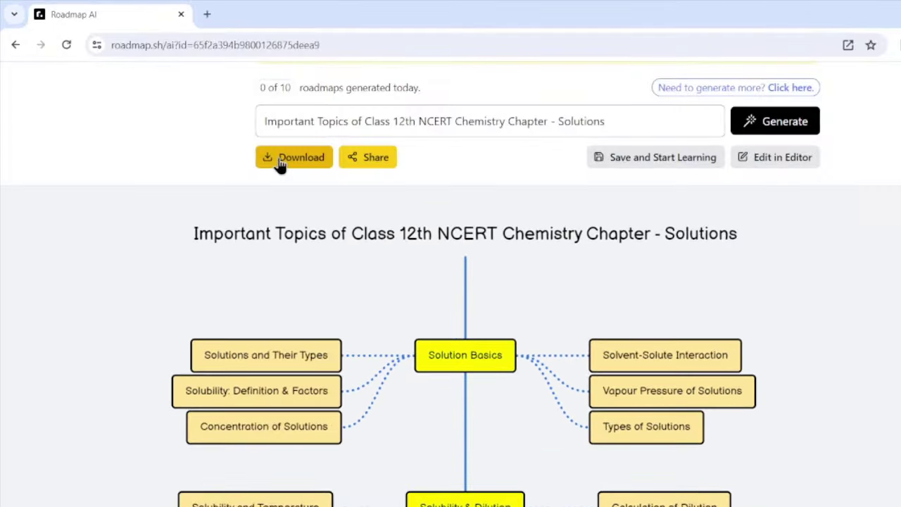
# Step: Download the generated chemistry roadmap as a JPG image and view the downloaded file
pyautogui.click(290, 158)
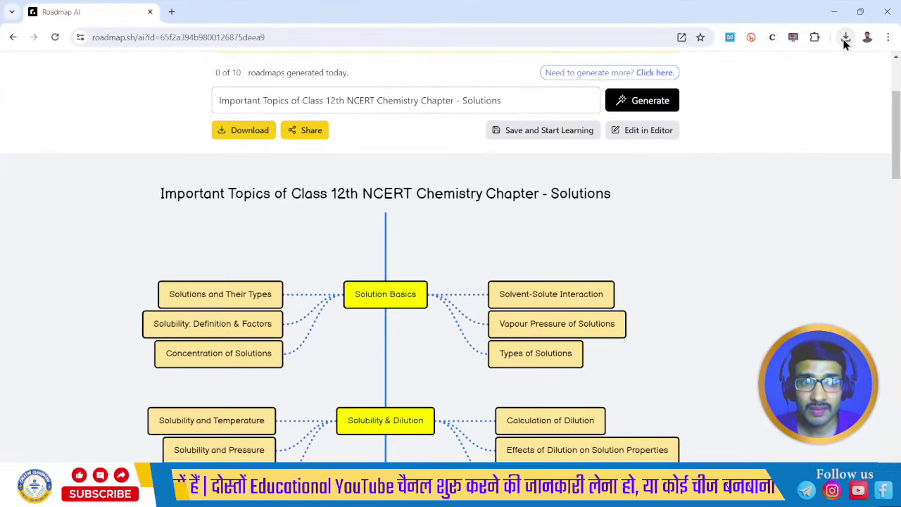
pyautogui.click(845, 39)
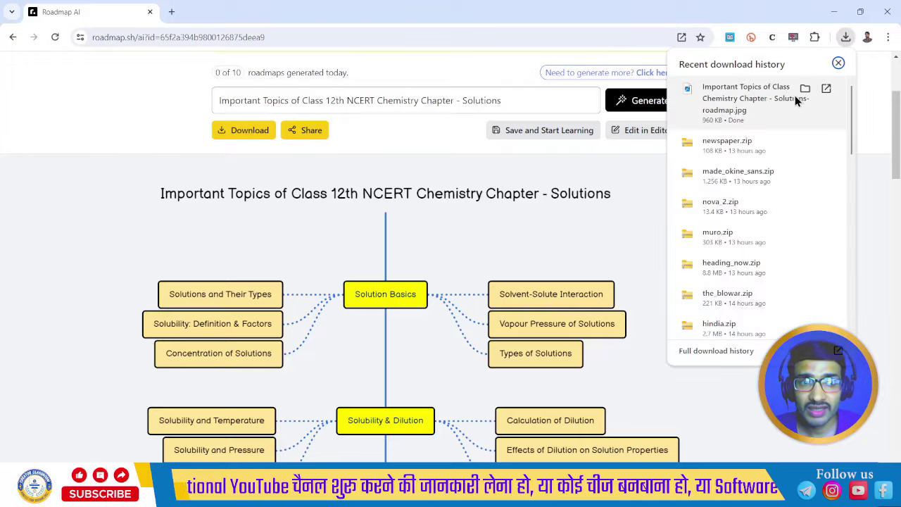
pyautogui.click(767, 104)
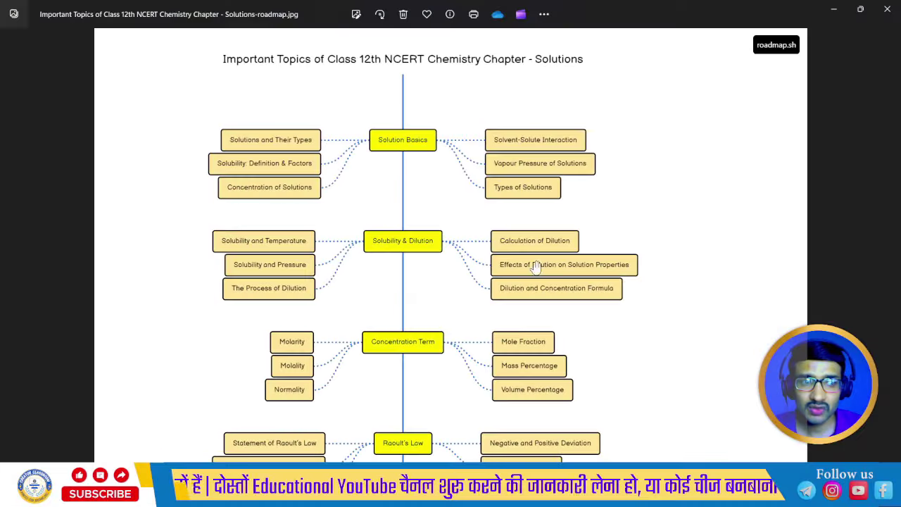
pyautogui.click(889, 11)
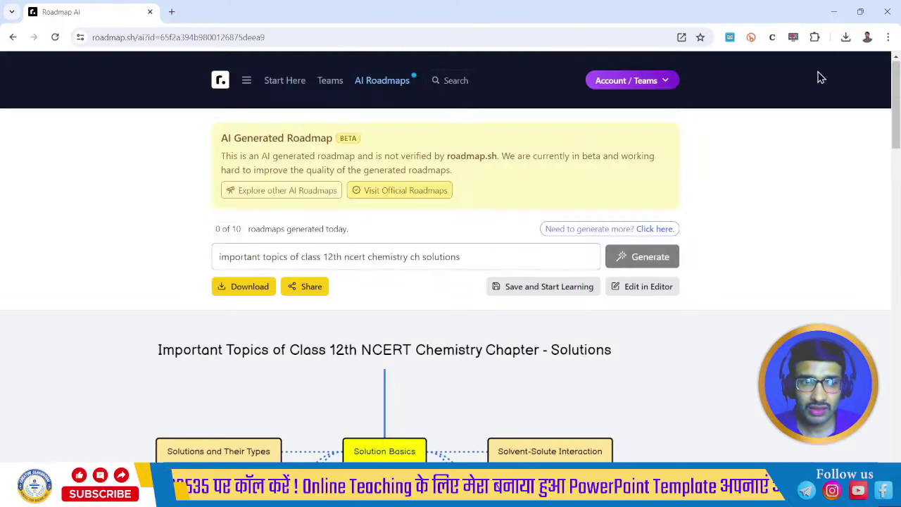
pyautogui.click(247, 288)
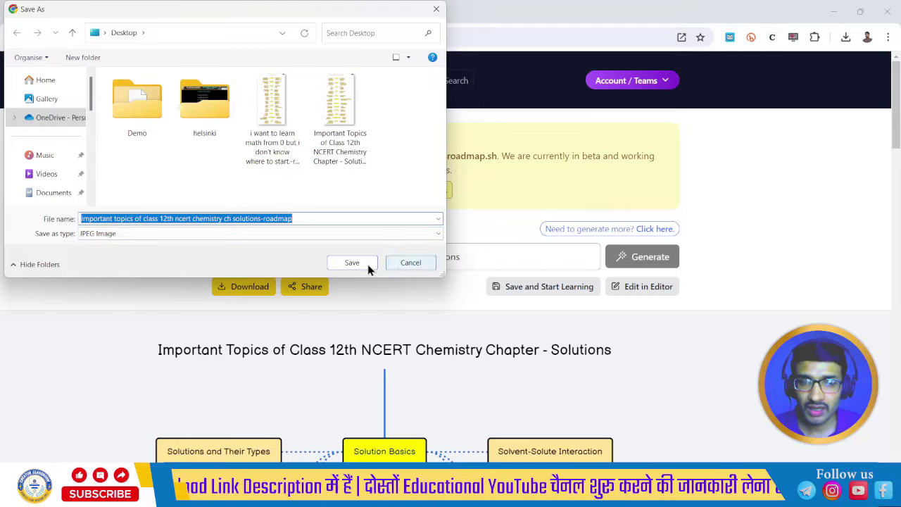
pyautogui.click(422, 265)
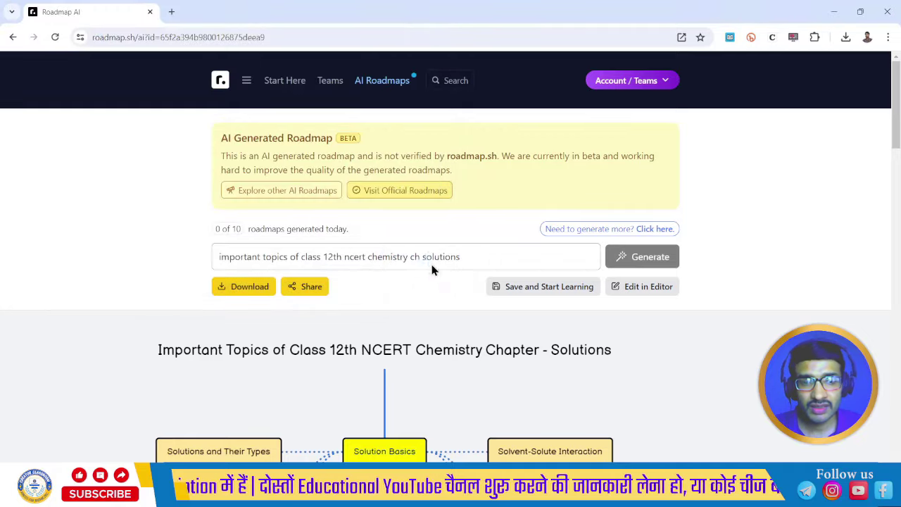
# Step: Search Google for "iloepdf" in a new browser tab and open the iLovePDF website
pyautogui.hotkey('ctrl', 't')
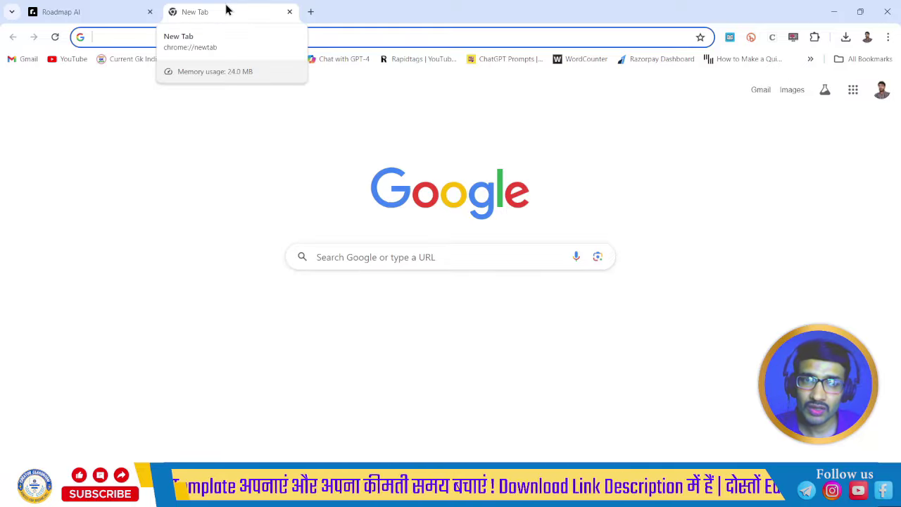
pyautogui.click(351, 255)
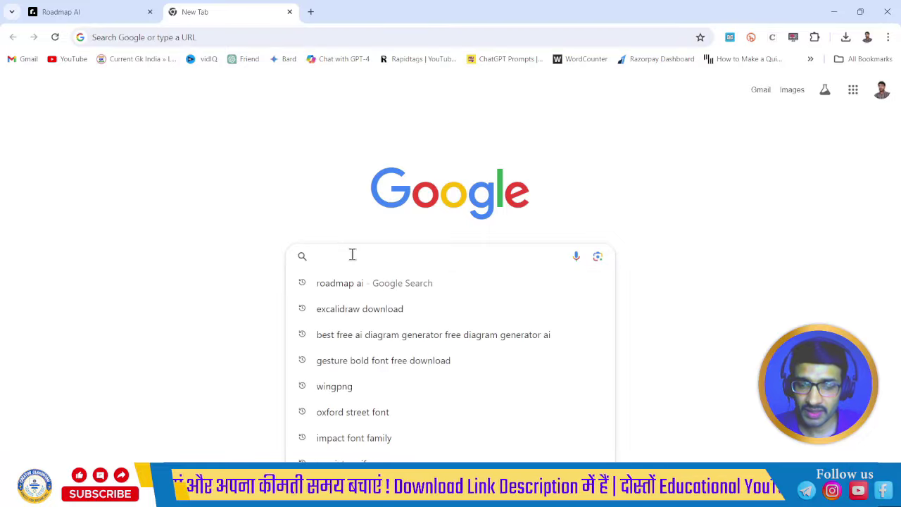
pyautogui.write('i')
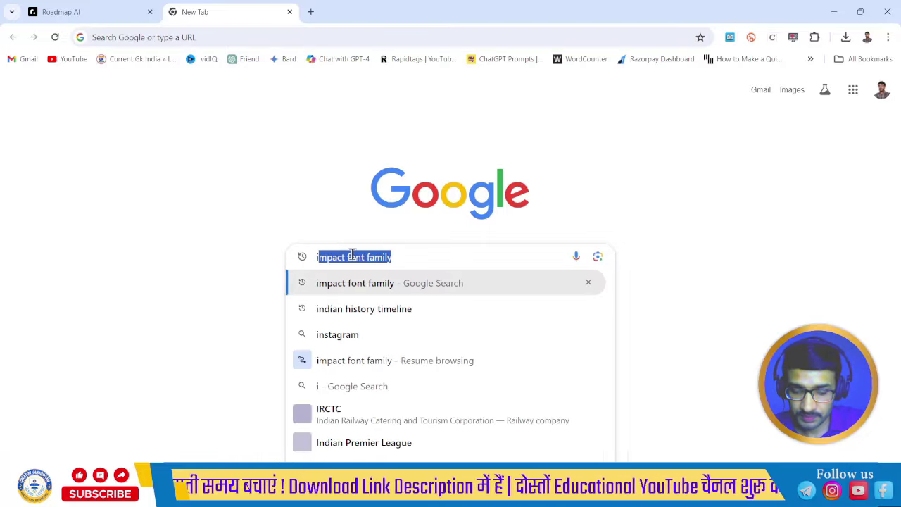
pyautogui.write('loepdf')
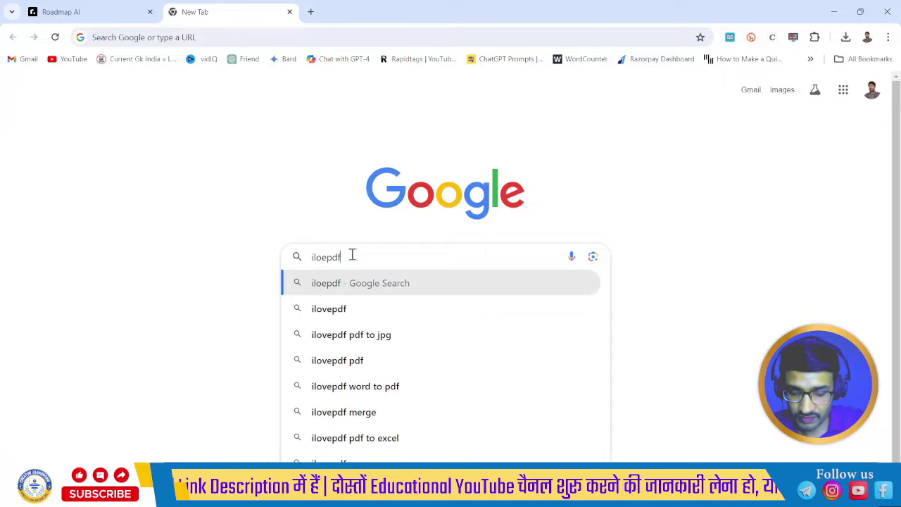
pyautogui.press('Return')
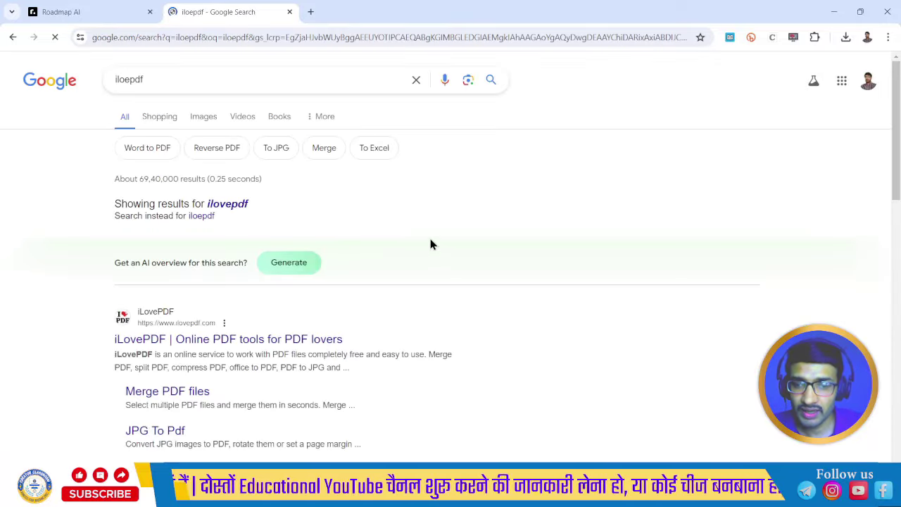
pyautogui.scroll(-1, 433, 248)
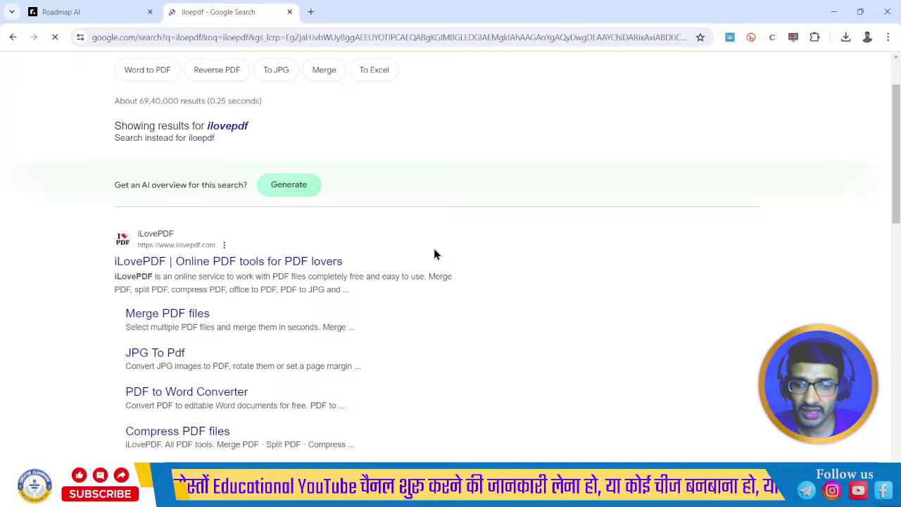
pyautogui.click(242, 265)
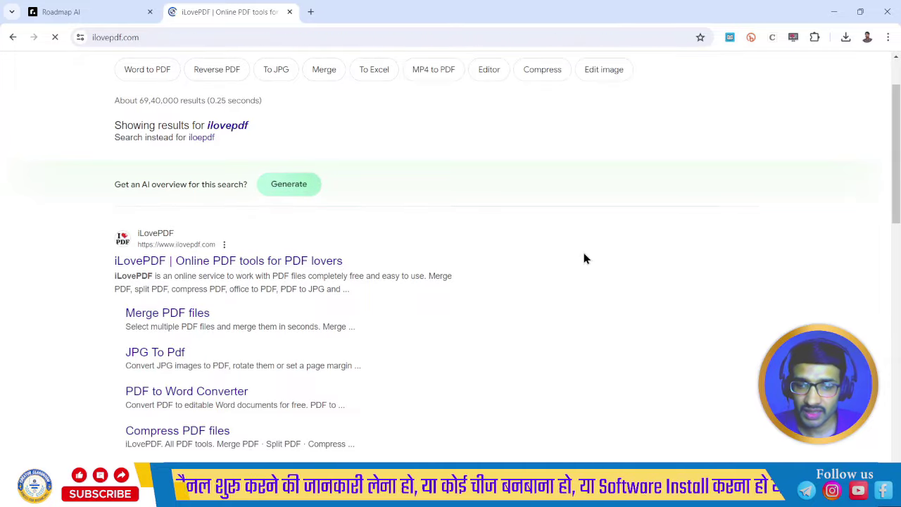
# Step: Convert the Desktop image "Important Topics of Class 12th NCERT Chemistry Chapter - Solutions-roadmap" with the JPG to PDF tool
pyautogui.scroll(-5, 302, 326)
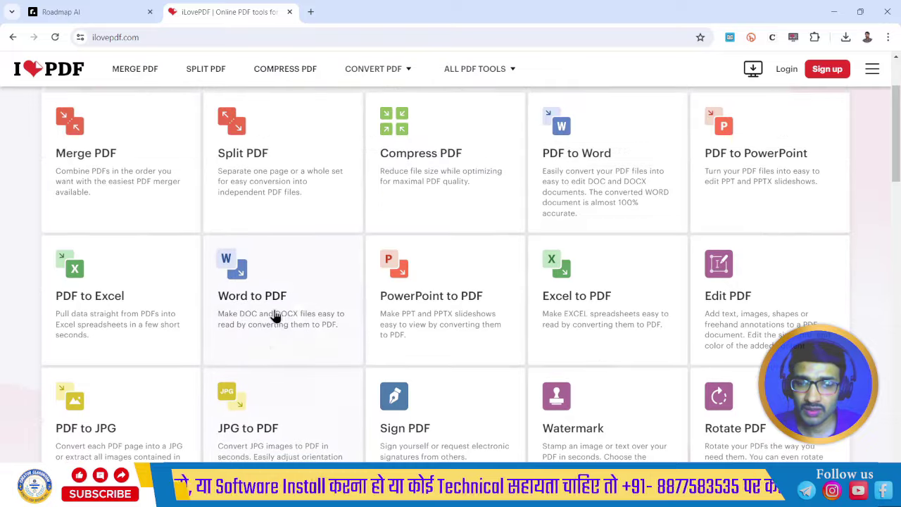
pyautogui.scroll(-1, 302, 333)
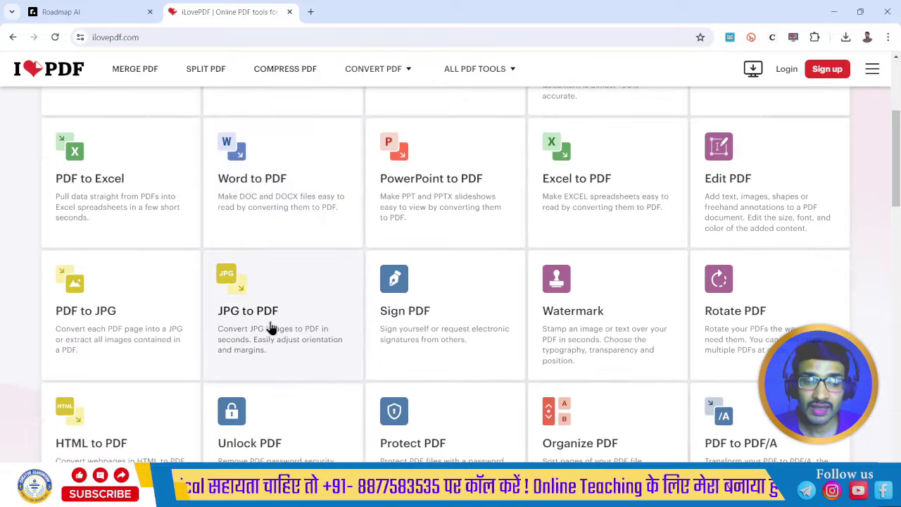
pyautogui.click(276, 317)
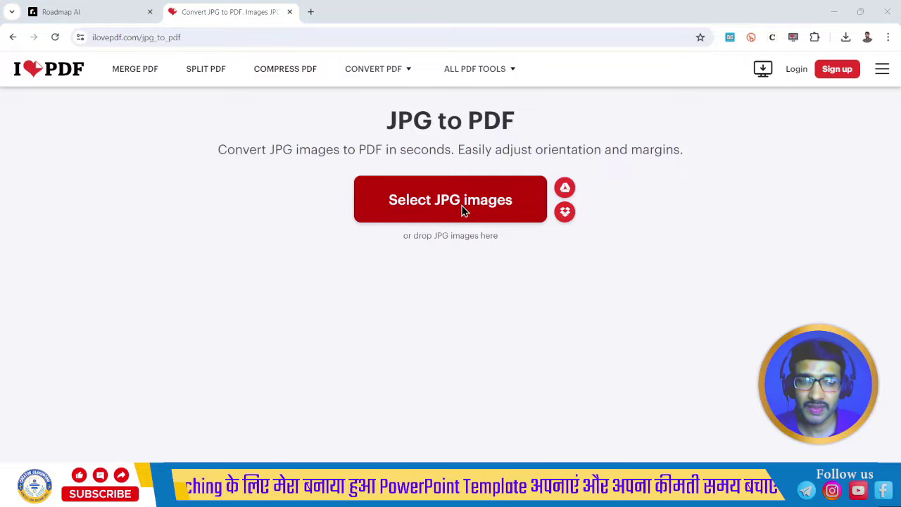
pyautogui.click(463, 210)
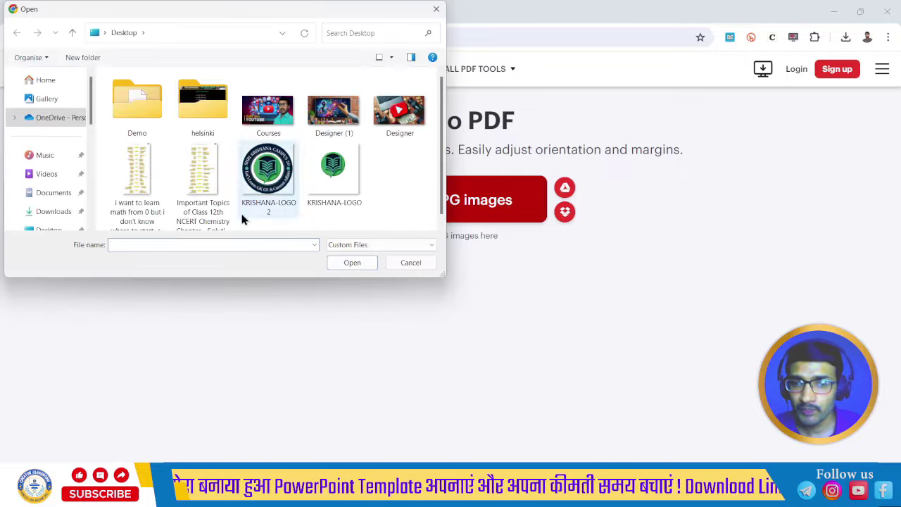
pyautogui.click(214, 182)
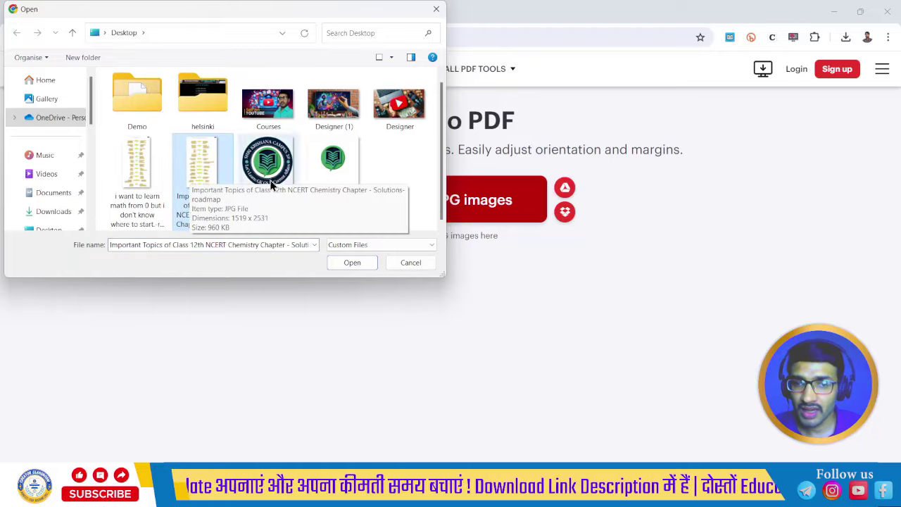
pyautogui.click(357, 265)
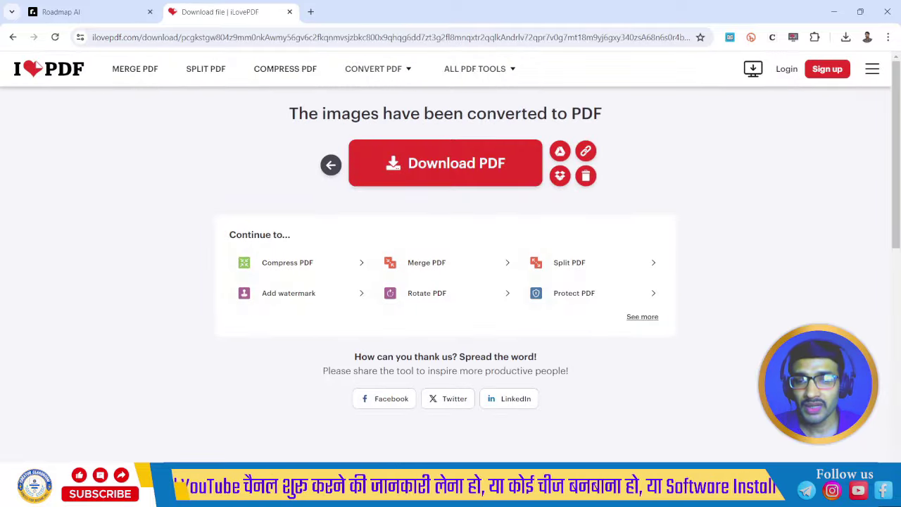
# Step: Save the converted roadmap PDF to the Desktop under its suggested name and open the downloaded file
pyautogui.click(448, 174)
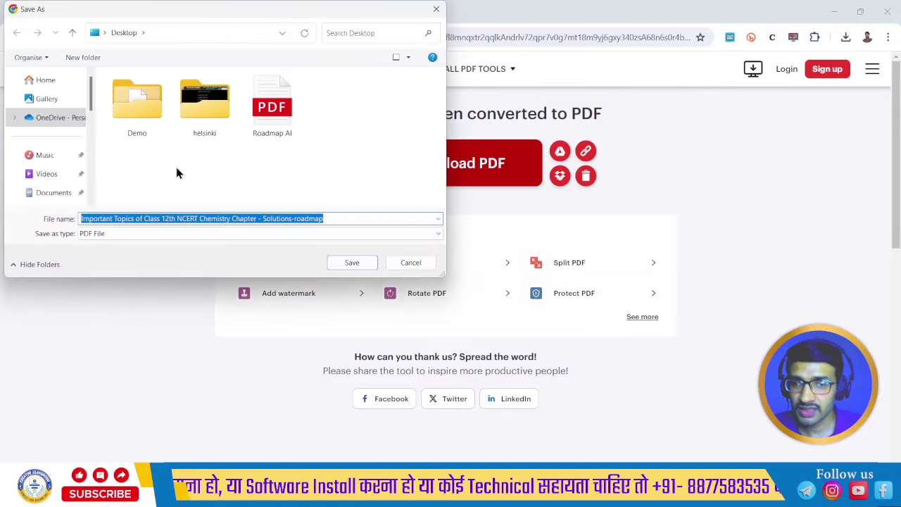
pyautogui.click(362, 265)
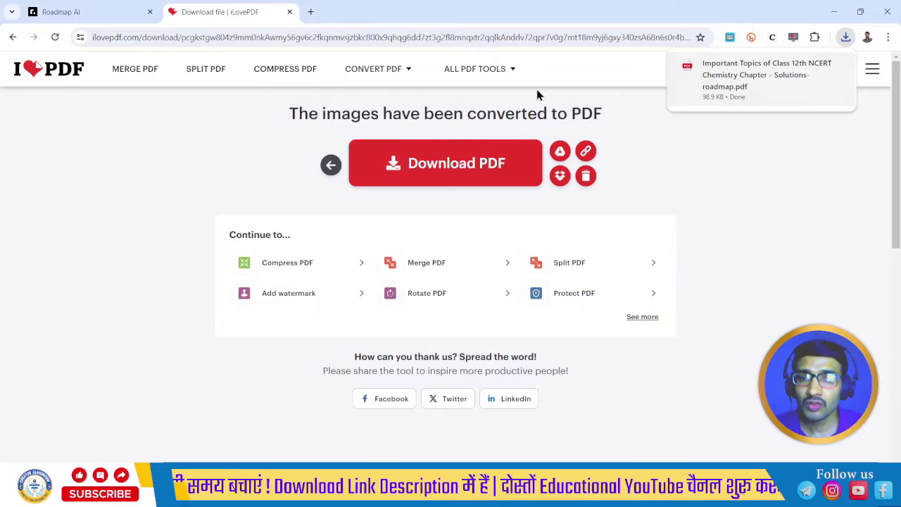
pyautogui.click(73, 14)
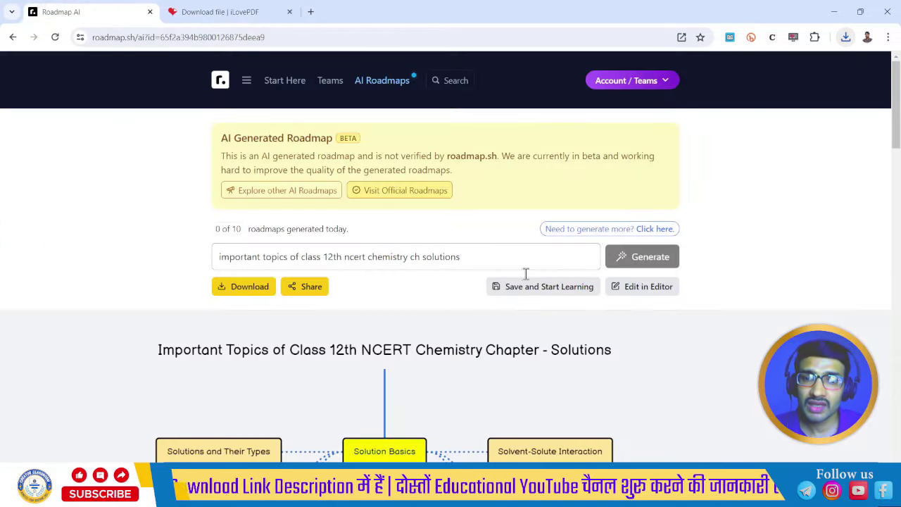
pyautogui.click(263, 15)
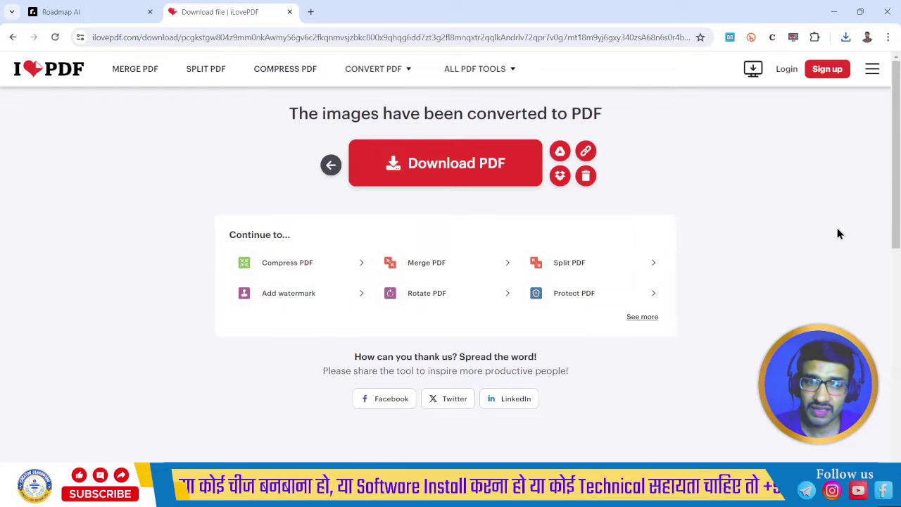
pyautogui.click(846, 38)
pyautogui.click(745, 99)
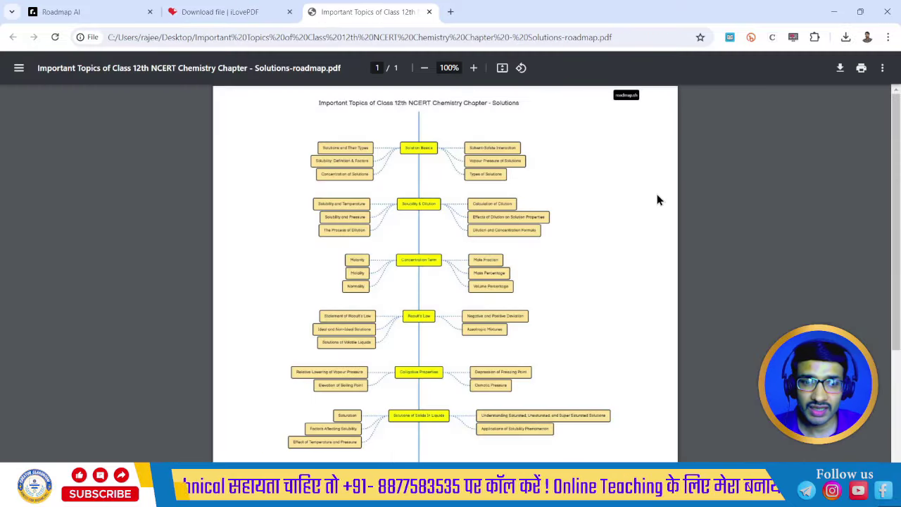
# Step: Close the browser window and open the chemistry roadmap PDF saved on the Desktop in Microsoft Edge
pyautogui.scroll(-3, 136, 189)
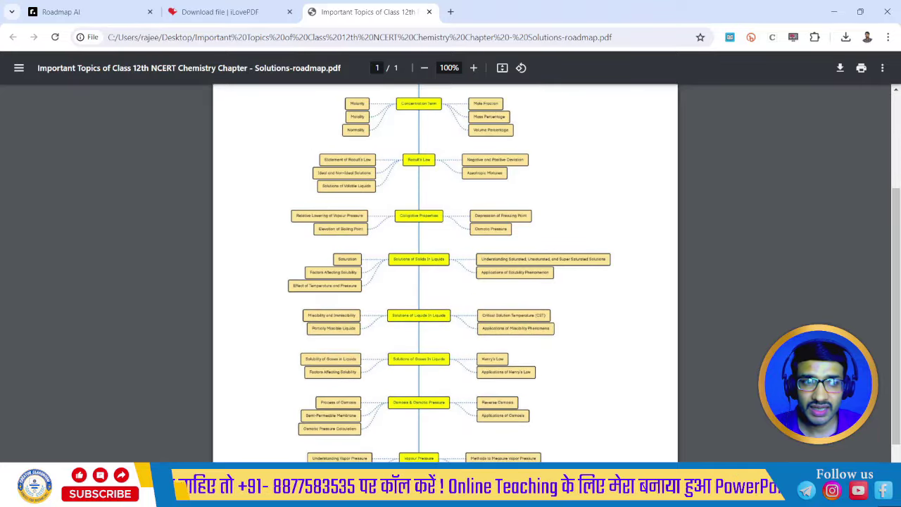
pyautogui.click(887, 11)
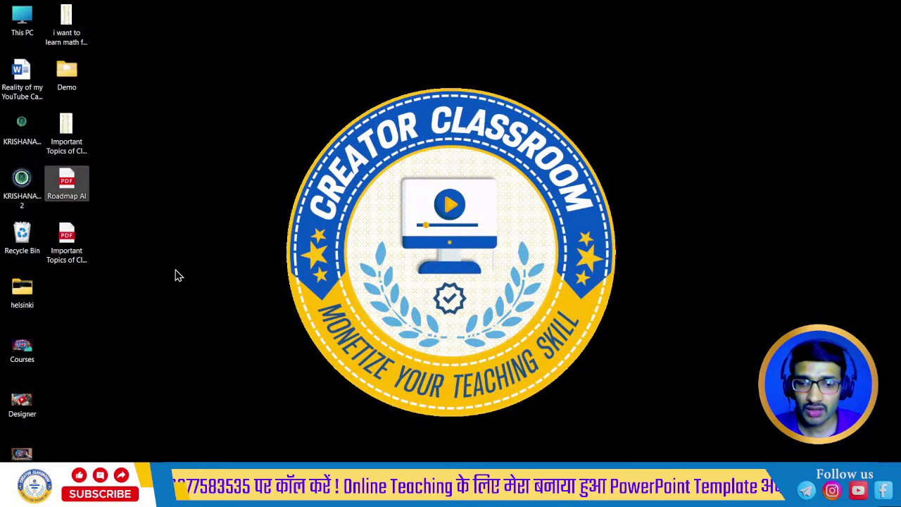
pyautogui.click(69, 238)
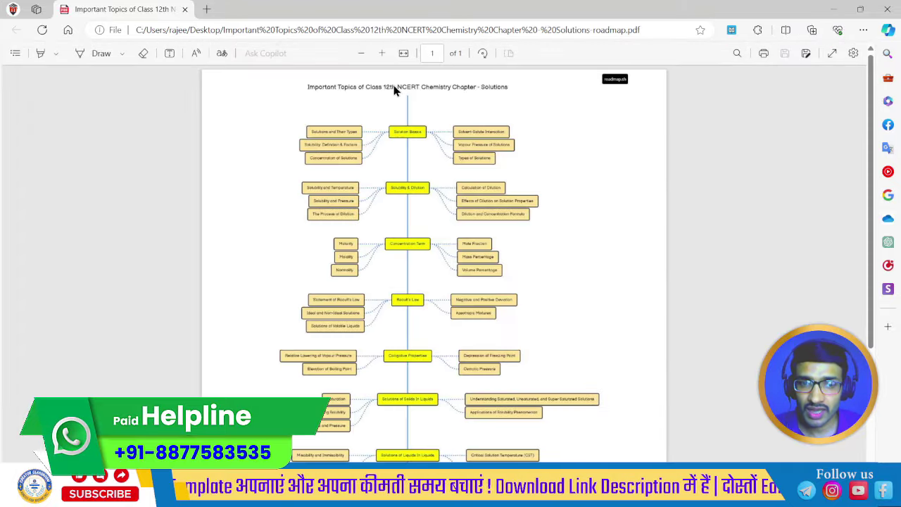
# Step: Fit the roadmap PDF to the window width and display it in full screen
pyautogui.click(403, 54)
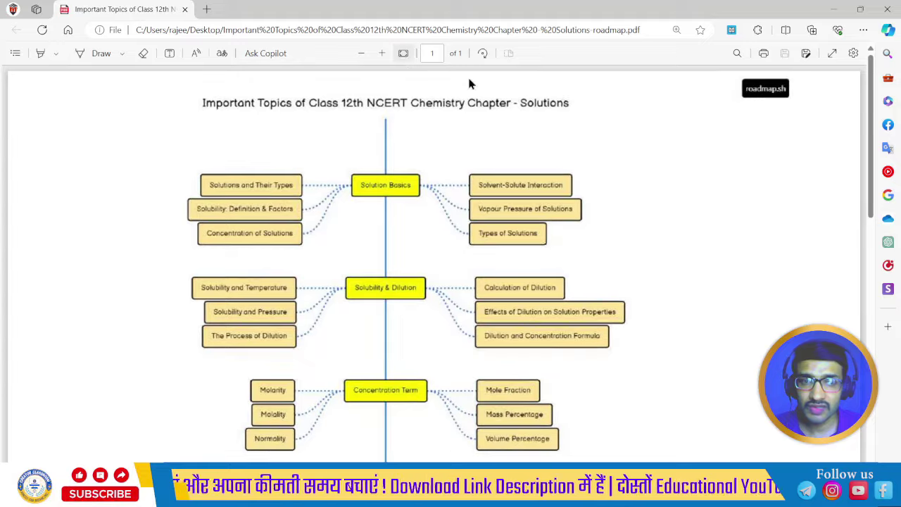
pyautogui.click(863, 29)
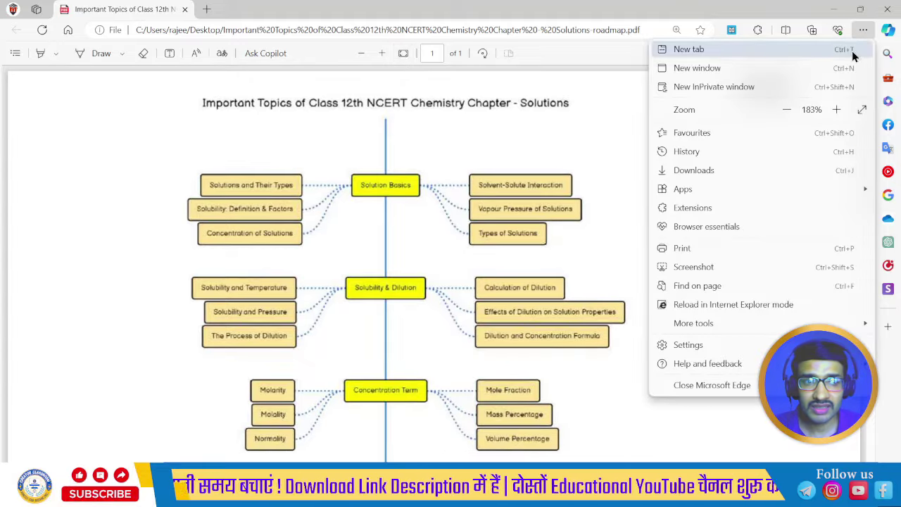
pyautogui.click(862, 109)
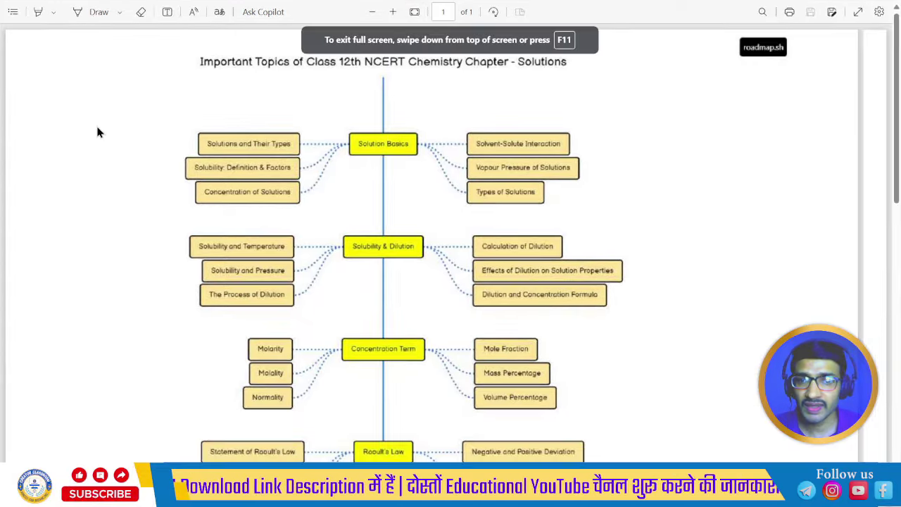
# Step: Activate the Draw tool for annotating the roadmap PDF
pyautogui.click(86, 11)
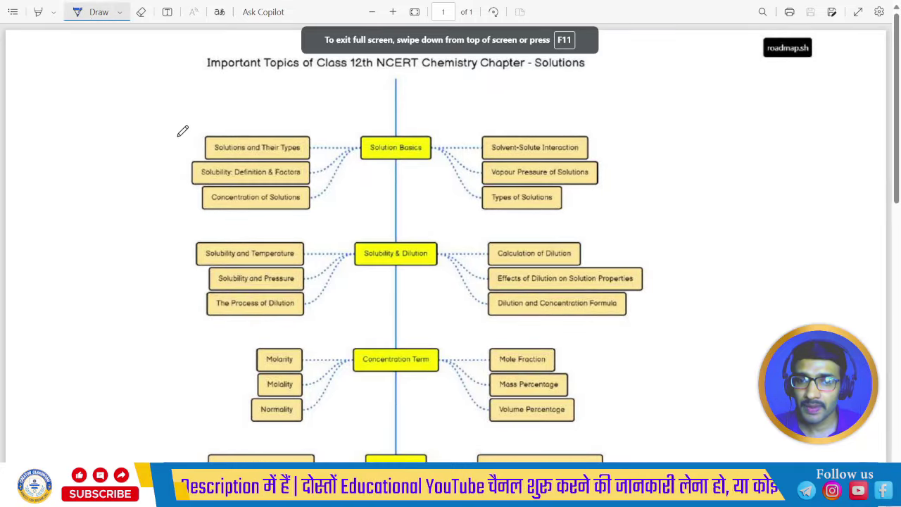